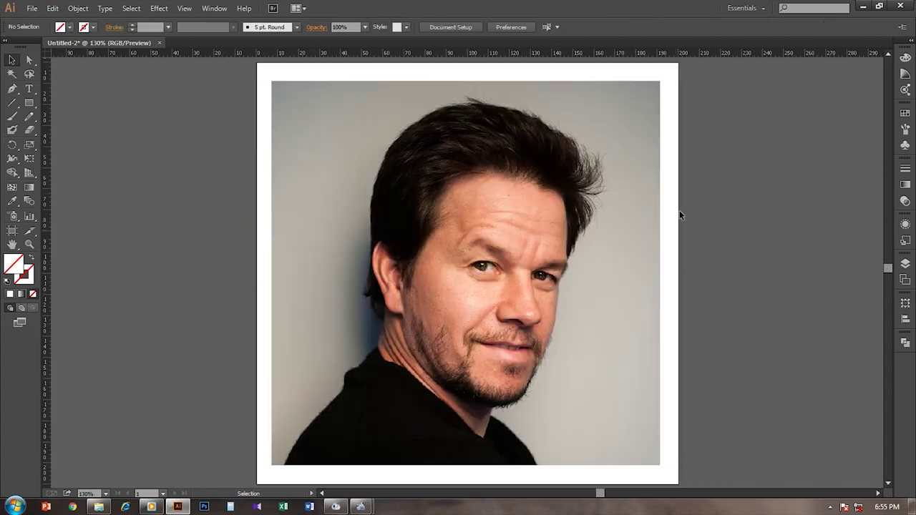
- Make Layer 2 the working layer above the placed photo and clear the selection
{"action": "left_click", "coordinate": [591, 144]}
{"action": "left_click", "coordinate": [905, 263]}
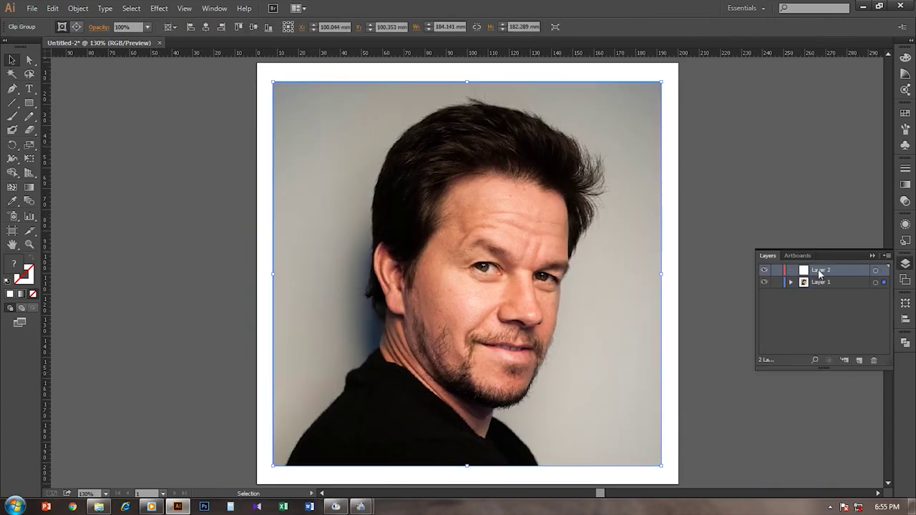
{"action": "key", "text": "ctrl+shift+a"}
{"action": "left_click", "coordinate": [905, 263]}
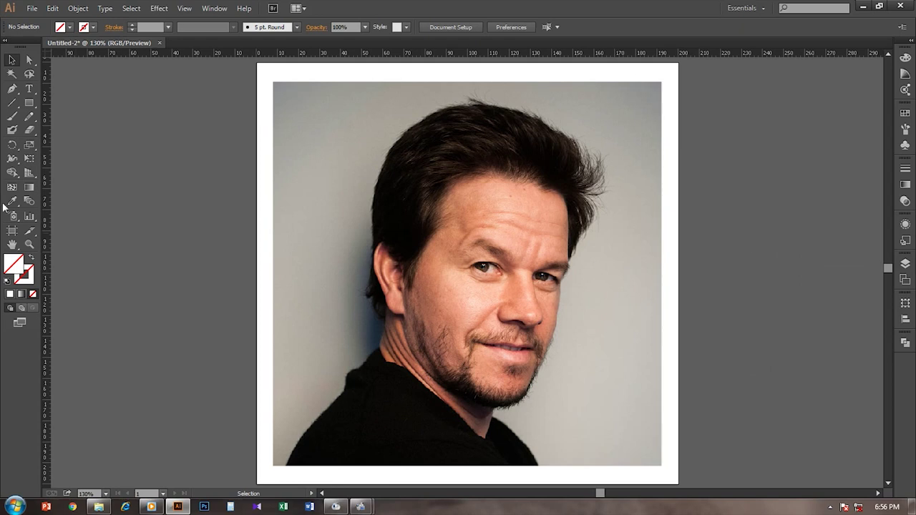
- Start the hair outline with curved Pen points, stroked bright green 00FF48
{"action": "scroll", "coordinate": [594, 279], "scroll_direction": "up", "scroll_amount": 3}
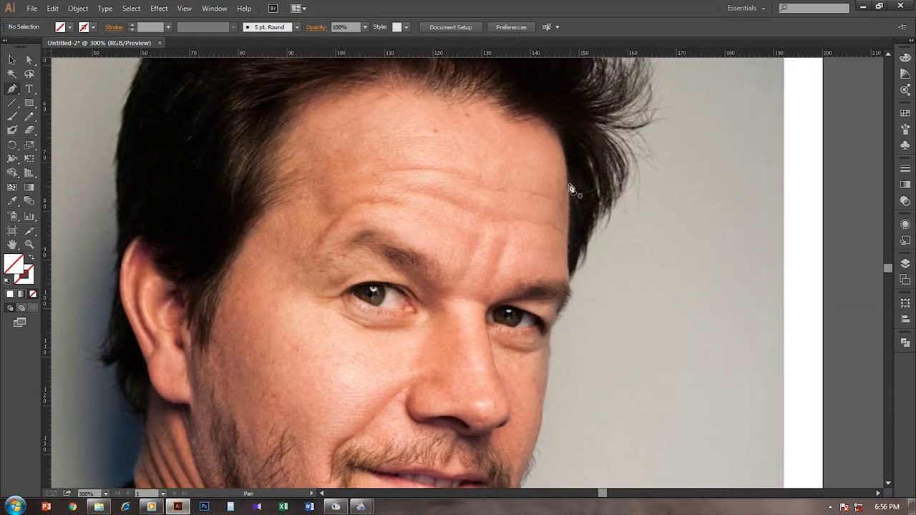
{"action": "left_click_drag", "start_coordinate": [569, 230], "coordinate": [597, 246]}
{"action": "scroll", "coordinate": [597, 247], "scroll_direction": "up", "scroll_amount": 1}
{"action": "scroll", "coordinate": [598, 247], "scroll_direction": "up", "scroll_amount": 3}
{"action": "left_click_drag", "start_coordinate": [609, 191], "coordinate": [616, 172]}
{"action": "scroll", "coordinate": [615, 172], "scroll_direction": "up", "scroll_amount": 2}
{"action": "scroll", "coordinate": [93, 249], "scroll_direction": "down", "scroll_amount": 1}
{"action": "double_click", "coordinate": [24, 274]}
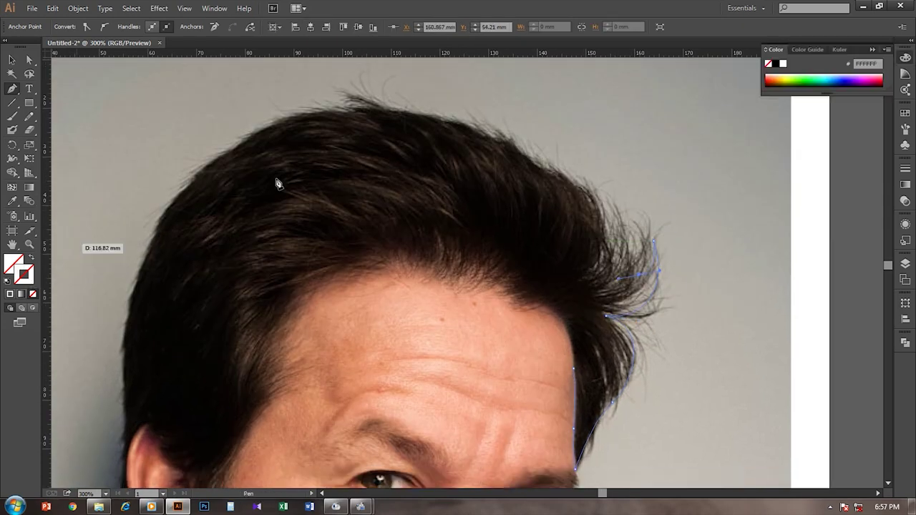
{"action": "left_click", "coordinate": [788, 178]}
- Trace the top edge of the hair with smooth curved points
{"action": "scroll", "coordinate": [643, 254], "scroll_direction": "down", "scroll_amount": 2}
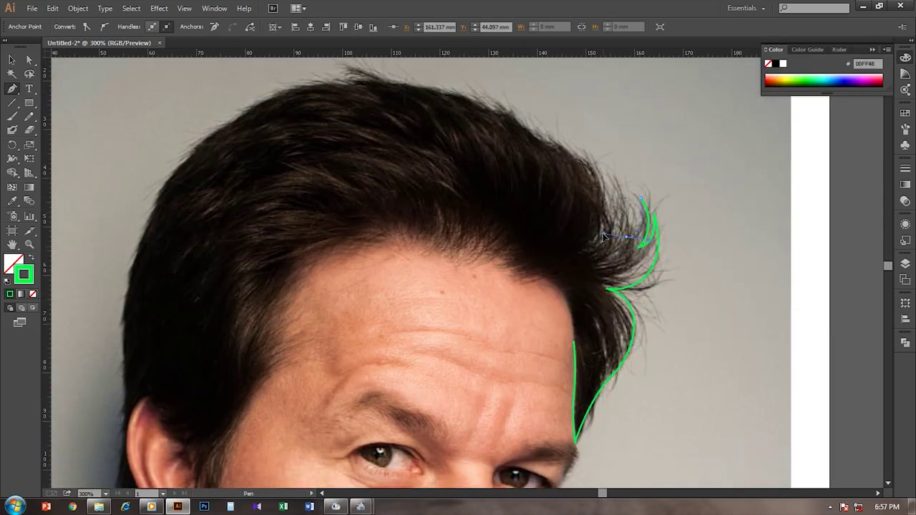
{"action": "scroll", "coordinate": [603, 236], "scroll_direction": "up", "scroll_amount": 2}
{"action": "scroll", "coordinate": [619, 220], "scroll_direction": "left", "scroll_amount": 2}
{"action": "left_click_drag", "start_coordinate": [405, 131], "coordinate": [422, 158]}
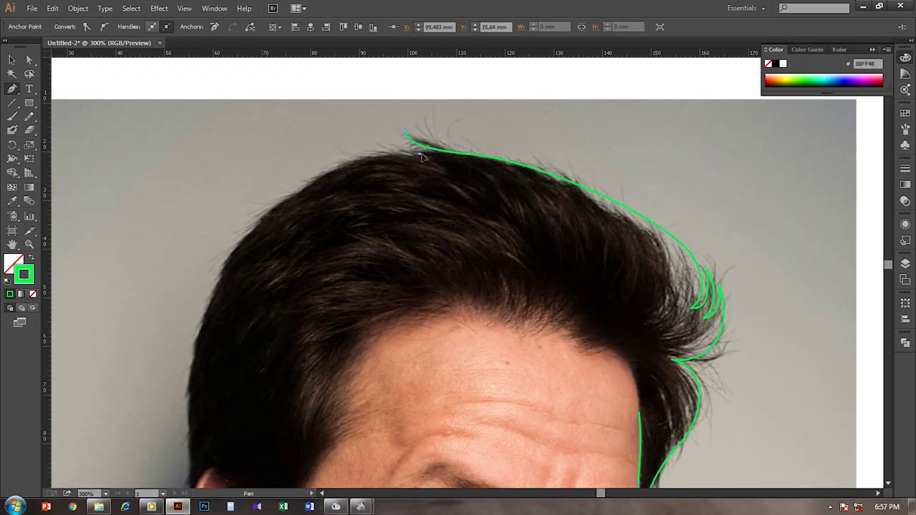
{"action": "scroll", "coordinate": [422, 166], "scroll_direction": "left", "scroll_amount": 2}
{"action": "left_click_drag", "start_coordinate": [350, 221], "coordinate": [336, 240]}
{"action": "left_click_drag", "start_coordinate": [292, 303], "coordinate": [272, 347]}
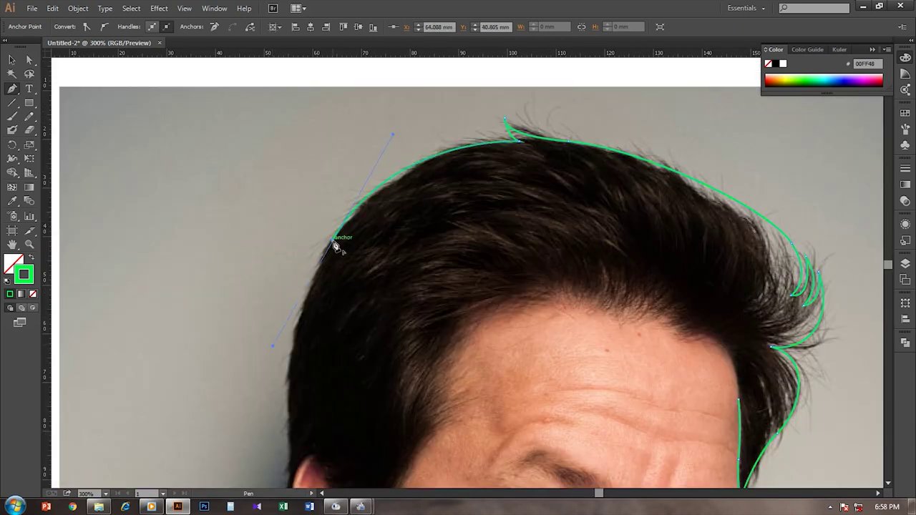
- Continue the hair outline down the side toward the ear and sideburn
{"action": "scroll", "coordinate": [281, 314], "scroll_direction": "down", "scroll_amount": 3}
{"action": "scroll", "coordinate": [282, 314], "scroll_direction": "down", "scroll_amount": 1}
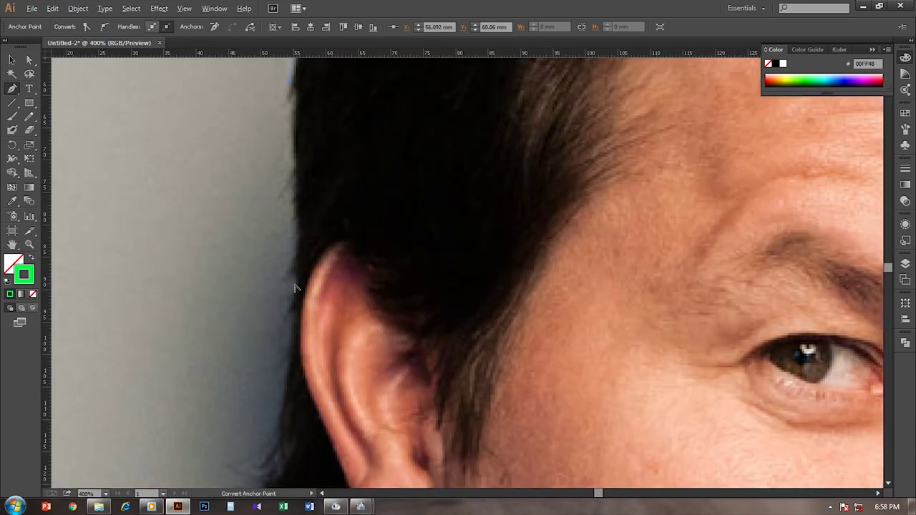
{"action": "scroll", "coordinate": [286, 322], "scroll_direction": "down", "scroll_amount": 2}
{"action": "left_click_drag", "start_coordinate": [294, 185], "coordinate": [292, 252]}
{"action": "left_click_drag", "start_coordinate": [293, 316], "coordinate": [295, 283]}
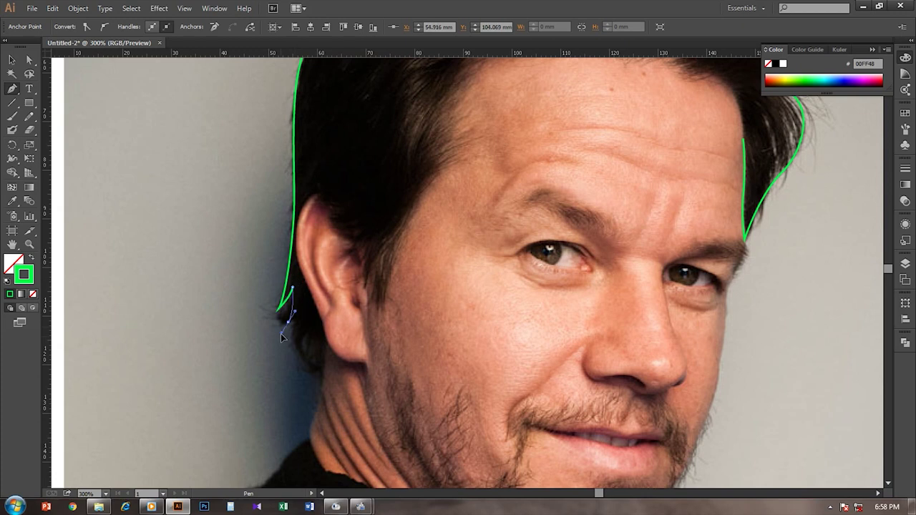
{"action": "scroll", "coordinate": [301, 315], "scroll_direction": "down", "scroll_amount": 1}
{"action": "left_click_drag", "start_coordinate": [305, 326], "coordinate": [326, 350]}
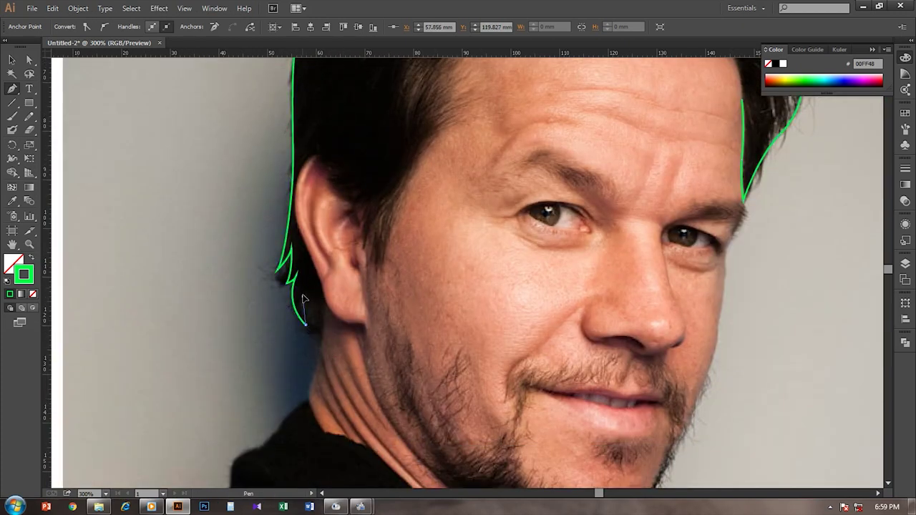
{"action": "left_click_drag", "start_coordinate": [329, 283], "coordinate": [354, 325]}
{"action": "scroll", "coordinate": [351, 345], "scroll_direction": "up", "scroll_amount": 1}
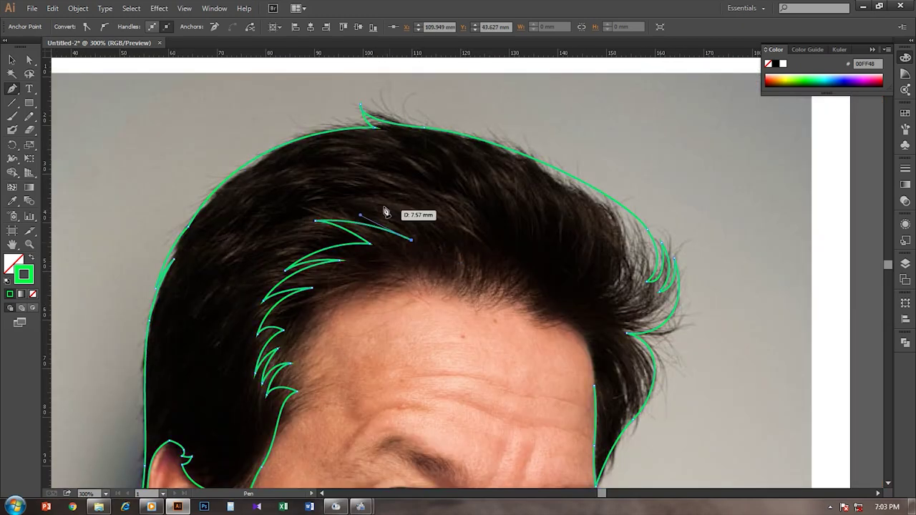
- Trace the spiky fringe strands, curving each spike back into the hair
{"action": "left_click", "coordinate": [482, 248]}
{"action": "left_click", "coordinate": [412, 200]}
{"action": "left_click_drag", "start_coordinate": [450, 210], "coordinate": [474, 218]}
{"action": "scroll", "coordinate": [515, 266], "scroll_direction": "down", "scroll_amount": 1}
{"action": "left_click", "coordinate": [521, 174]}
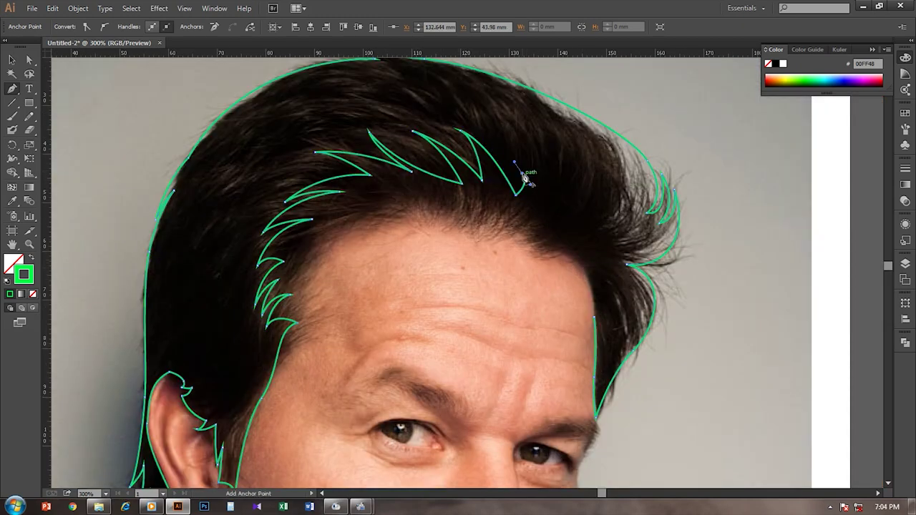
{"action": "scroll", "coordinate": [583, 201], "scroll_direction": "down", "scroll_amount": 2}
{"action": "scroll", "coordinate": [583, 201], "scroll_direction": "up", "scroll_amount": 2}
{"action": "left_click_drag", "start_coordinate": [543, 201], "coordinate": [553, 224]}
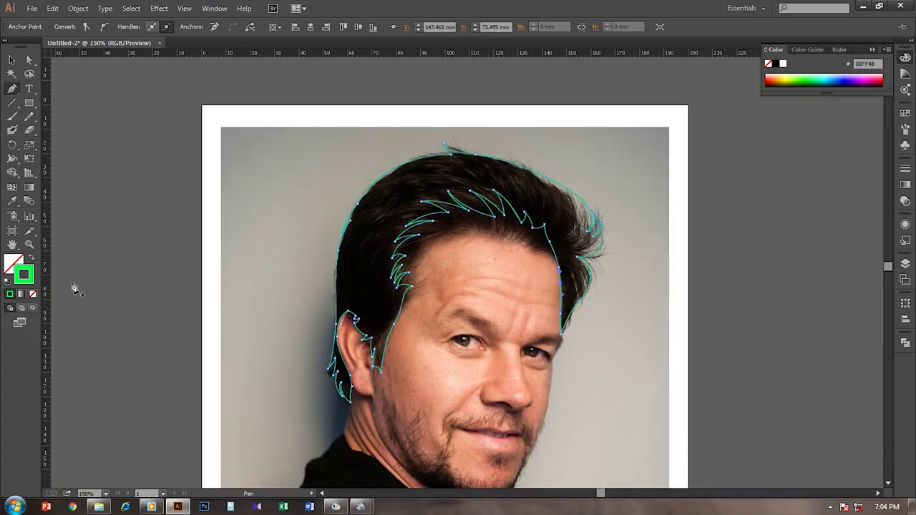
- Fill the hair green and close the right eyebrow-and-eye-socket outline
{"action": "key", "text": "shift+x"}
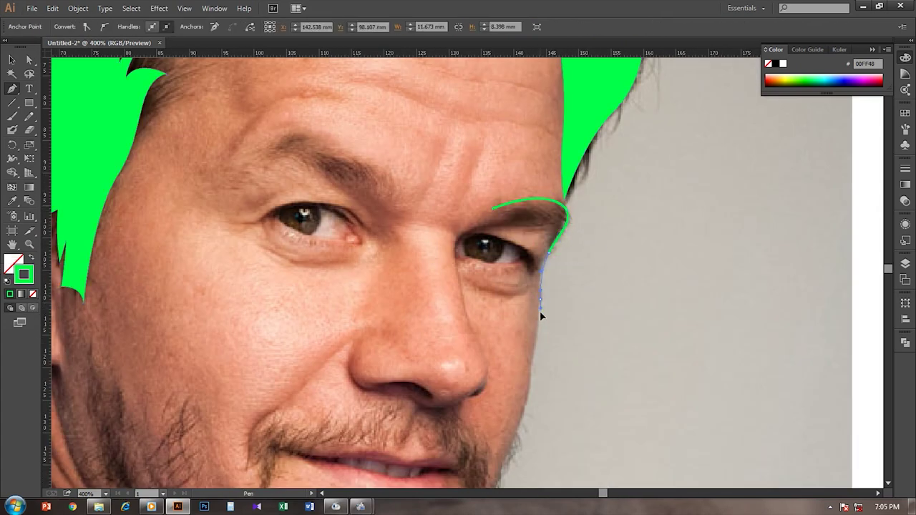
{"action": "left_click", "coordinate": [541, 299]}
{"action": "left_click_drag", "start_coordinate": [542, 262], "coordinate": [532, 235]}
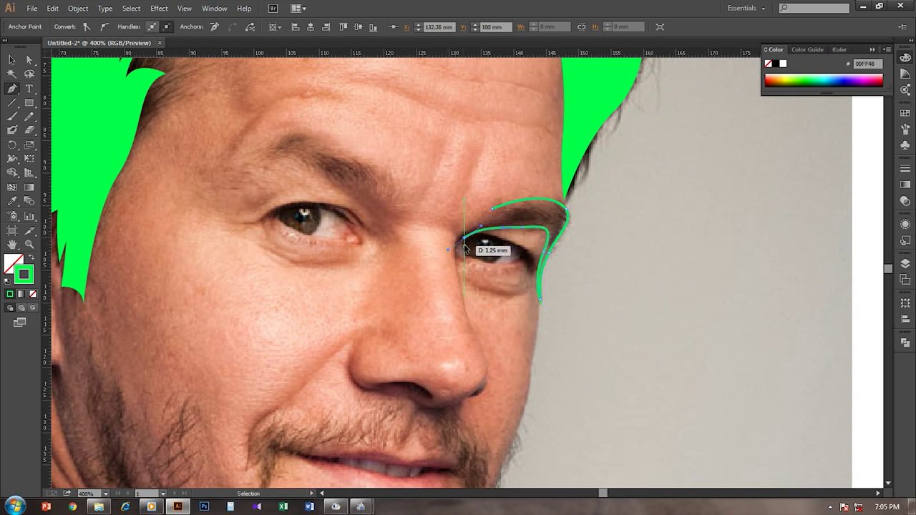
{"action": "key", "text": "ctrl+plus"}
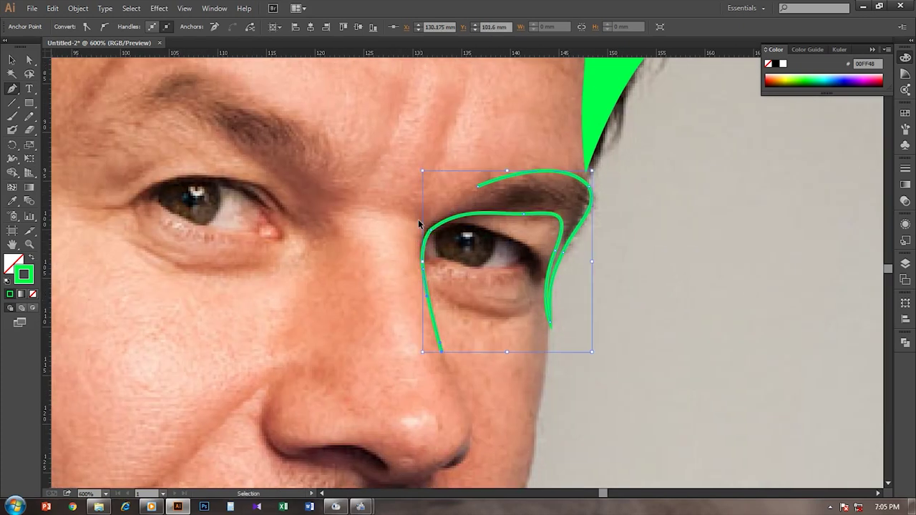
{"action": "left_click", "coordinate": [418, 242]}
- Fill the right eyebrow-and-eye shape solid green and deselect it
{"action": "key", "text": "a"}
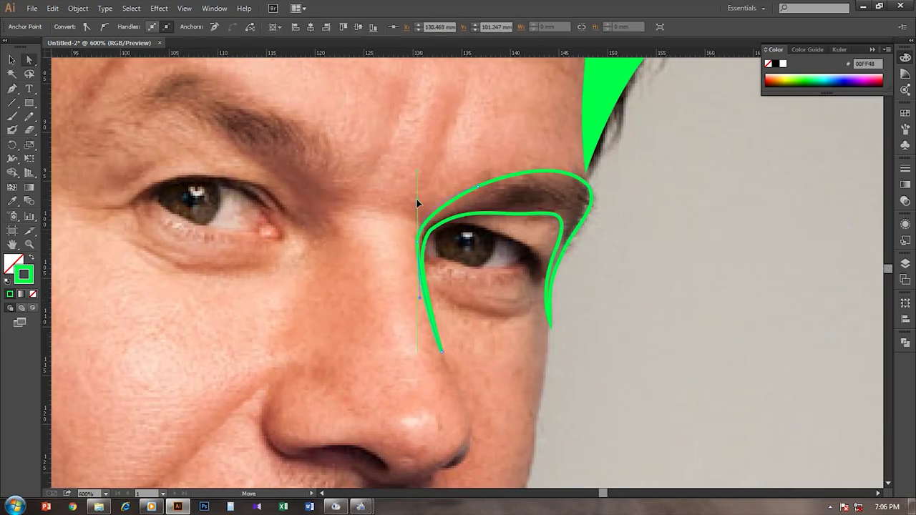
{"action": "key", "text": "v"}
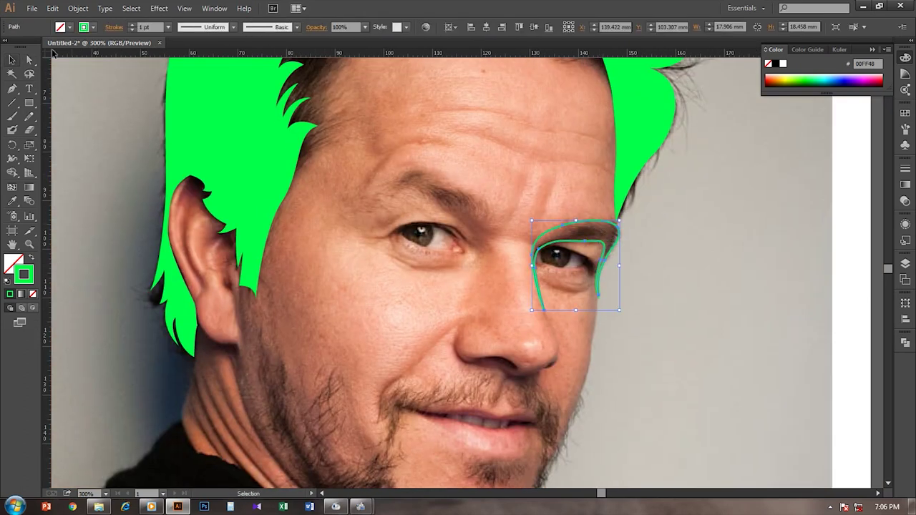
{"action": "key", "text": "ctrl+minus"}
{"action": "key", "text": "shift+x"}
{"action": "key", "text": "ctrl+shift+a"}
- Start a green outline along the left eyebrow from its outer tip
{"action": "key", "text": "ctrl+plus"}
{"action": "key", "text": "p"}
{"action": "left_click", "coordinate": [491, 218]}
{"action": "left_click_drag", "start_coordinate": [495, 252], "coordinate": [489, 235]}
{"action": "key", "text": "shift+x"}
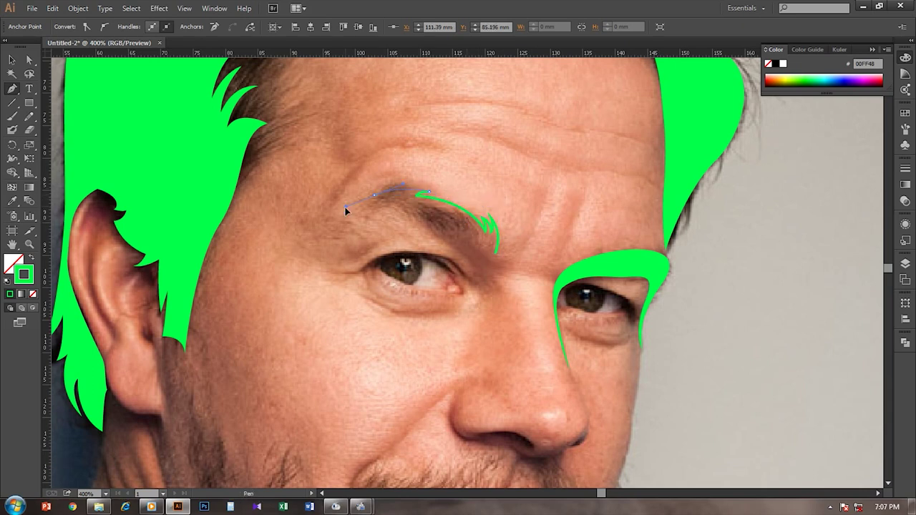
- Undo a stray eyebrow segment and begin a green outline at the nostril
{"action": "key", "text": "ctrl+z"}
{"action": "left_click", "coordinate": [500, 244], "text": "ctrl"}
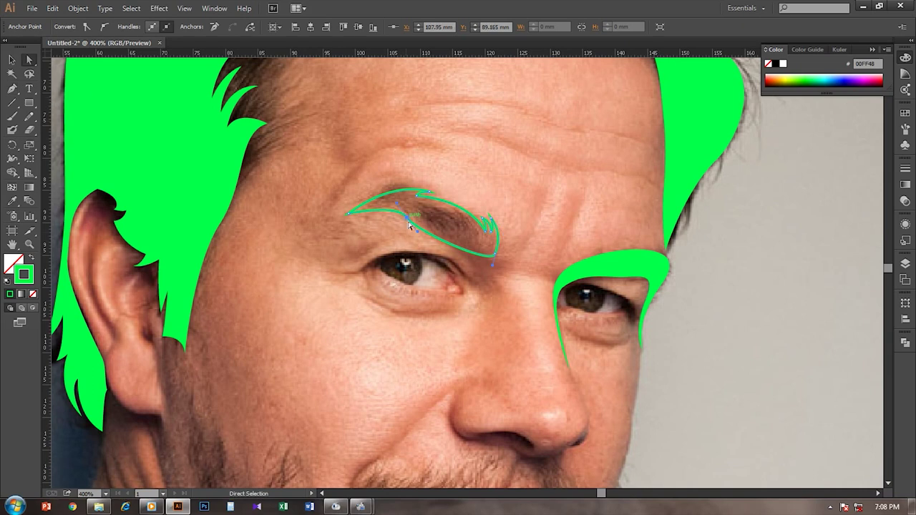
{"action": "scroll", "coordinate": [500, 244], "scroll_direction": "down", "scroll_amount": 5}
{"action": "mouse_move", "coordinate": [462, 238]}
{"action": "left_mouse_down"}
{"action": "mouse_move", "coordinate": [498, 242]}
{"action": "mouse_move", "coordinate": [529, 262]}
{"action": "mouse_move", "coordinate": [441, 238]}
{"action": "left_mouse_up"}
{"action": "scroll", "coordinate": [518, 247], "scroll_direction": "up", "scroll_amount": 1}
- Trace the moustache edge and zigzag beard edge down to the chin
{"action": "left_click_drag", "start_coordinate": [504, 267], "coordinate": [535, 266]}
{"action": "left_click", "coordinate": [544, 269]}
{"action": "scroll", "coordinate": [572, 303], "scroll_direction": "down", "scroll_amount": 2}
{"action": "left_click", "coordinate": [604, 290]}
{"action": "left_click_drag", "start_coordinate": [599, 363], "coordinate": [597, 370]}
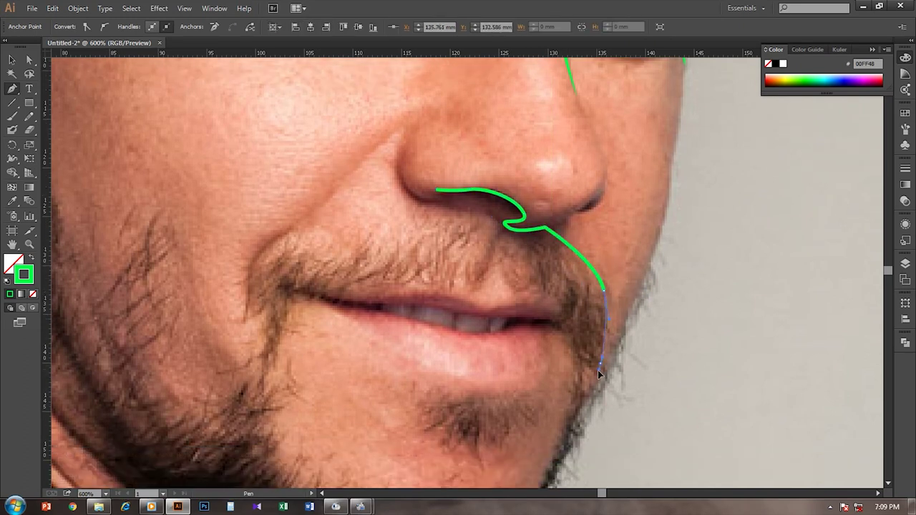
{"action": "scroll", "coordinate": [597, 370], "scroll_direction": "down", "scroll_amount": 2}
{"action": "scroll", "coordinate": [576, 382], "scroll_direction": "up", "scroll_amount": 2}
{"action": "left_click_drag", "start_coordinate": [608, 304], "coordinate": [571, 384]}
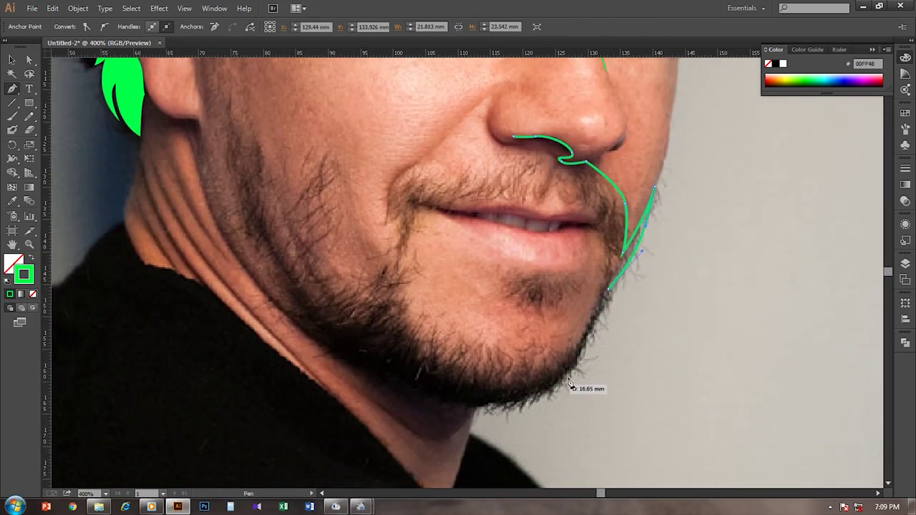
{"action": "left_click_drag", "start_coordinate": [495, 410], "coordinate": [504, 407]}
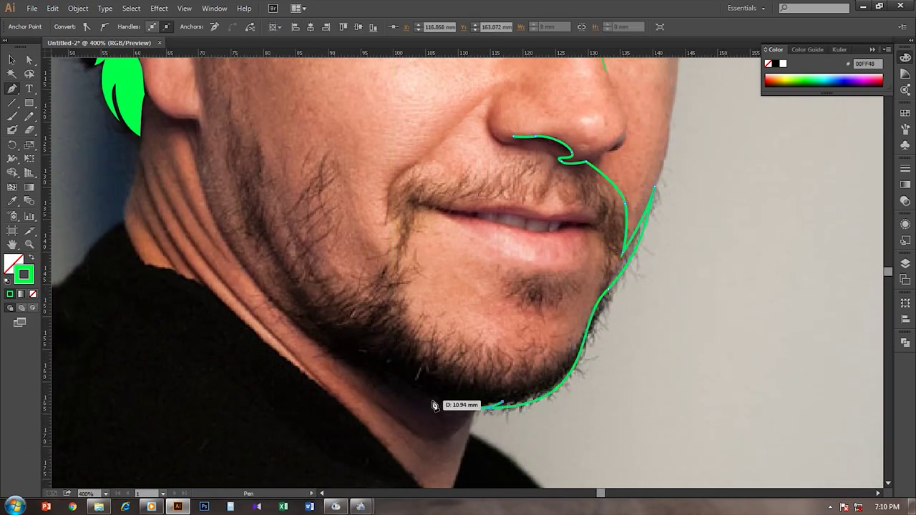
- Curve the beard outline along the jaw, past the mouth corner, up under the nose
{"action": "scroll", "coordinate": [449, 399], "scroll_direction": "down", "scroll_amount": 3}
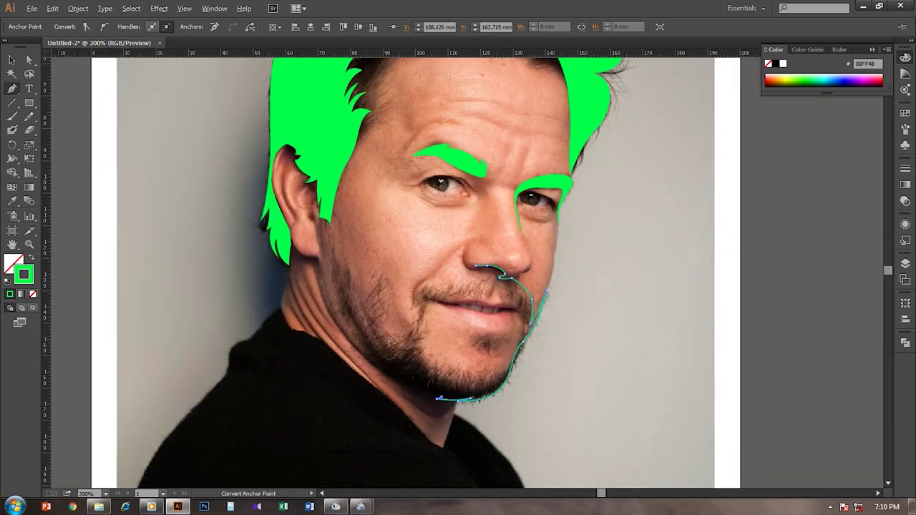
{"action": "scroll", "coordinate": [306, 290], "scroll_direction": "up", "scroll_amount": 2}
{"action": "left_click_drag", "start_coordinate": [304, 288], "coordinate": [288, 216]}
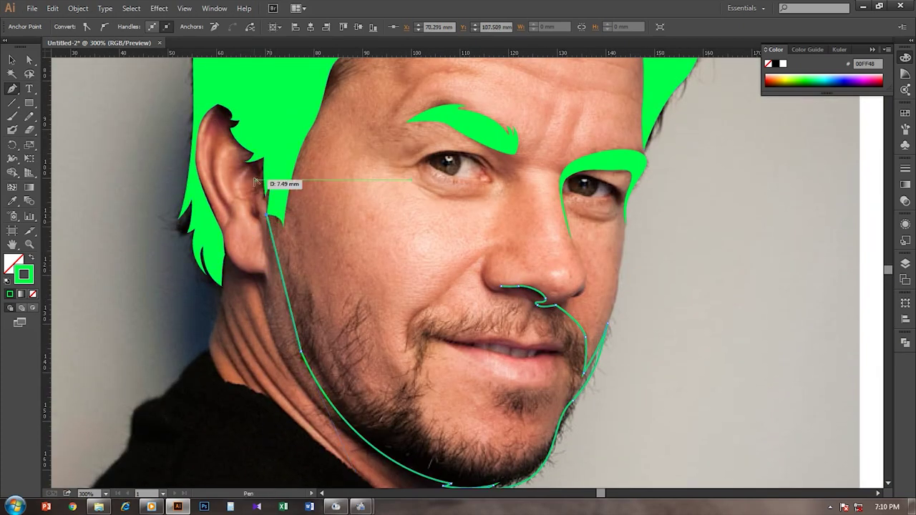
{"action": "scroll", "coordinate": [262, 188], "scroll_direction": "up", "scroll_amount": 1}
{"action": "scroll", "coordinate": [306, 241], "scroll_direction": "down", "scroll_amount": 1}
{"action": "left_click_drag", "start_coordinate": [289, 216], "coordinate": [341, 321]}
{"action": "scroll", "coordinate": [342, 320], "scroll_direction": "down", "scroll_amount": 1}
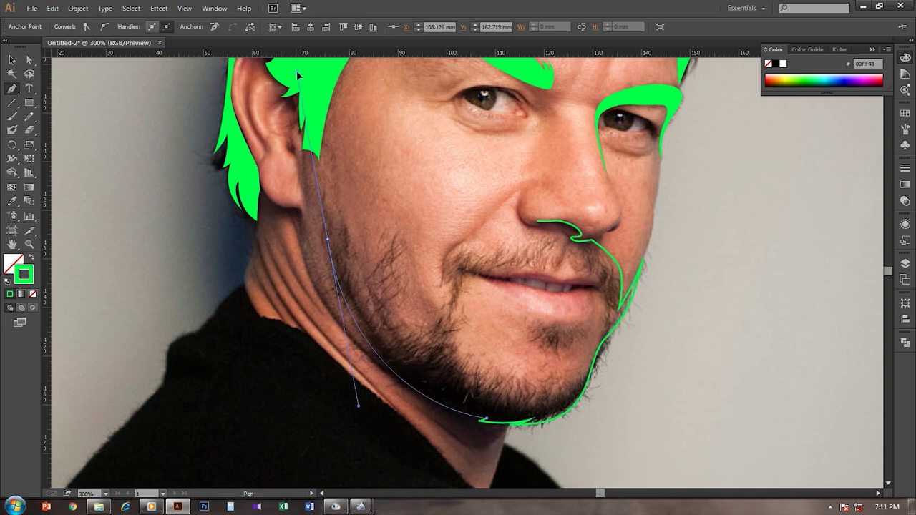
{"action": "scroll", "coordinate": [341, 321], "scroll_direction": "up", "scroll_amount": 1}
{"action": "left_click", "coordinate": [414, 324]}
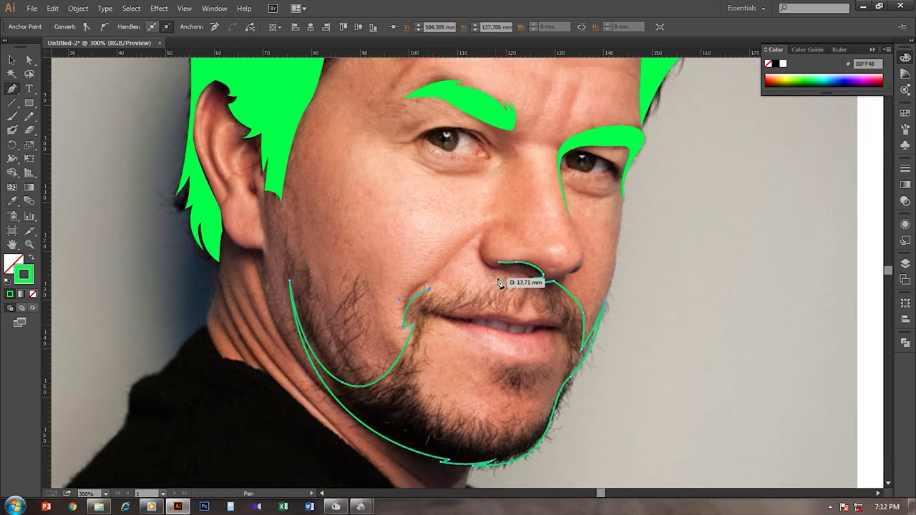
{"action": "scroll", "coordinate": [426, 303], "scroll_direction": "up", "scroll_amount": 1}
{"action": "left_click_drag", "start_coordinate": [426, 304], "coordinate": [502, 299]}
{"action": "left_click_drag", "start_coordinate": [484, 253], "coordinate": [521, 282]}
{"action": "scroll", "coordinate": [521, 282], "scroll_direction": "up", "scroll_amount": 1}
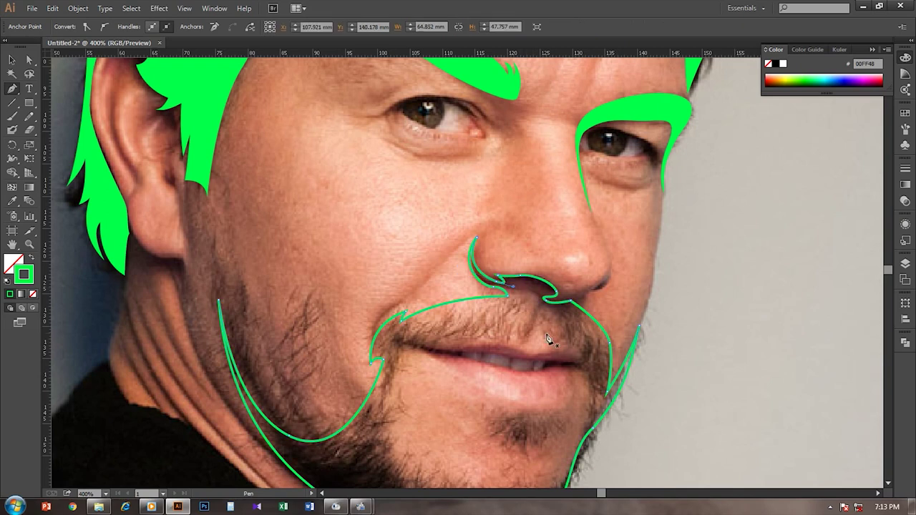
{"action": "scroll", "coordinate": [535, 296], "scroll_direction": "down", "scroll_amount": 3}
{"action": "scroll", "coordinate": [535, 339], "scroll_direction": "up", "scroll_amount": 2}
{"action": "scroll", "coordinate": [514, 368], "scroll_direction": "up", "scroll_amount": 1}
- Trace along the lips and chin contour to the mouth corners and close the outline
{"action": "left_click", "coordinate": [436, 327]}
{"action": "left_click", "coordinate": [532, 343]}
{"action": "scroll", "coordinate": [578, 334], "scroll_direction": "down", "scroll_amount": 1}
{"action": "left_click_drag", "start_coordinate": [578, 334], "coordinate": [585, 311]}
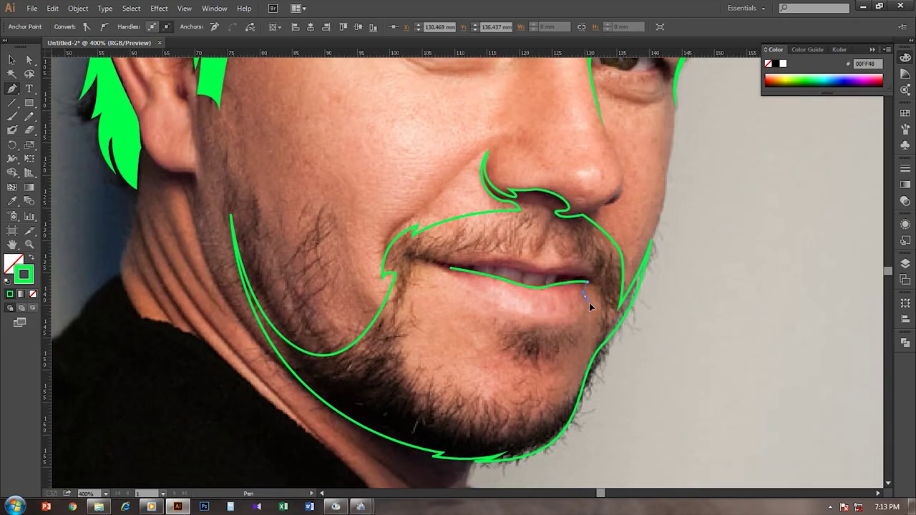
{"action": "left_click_drag", "start_coordinate": [570, 397], "coordinate": [552, 413]}
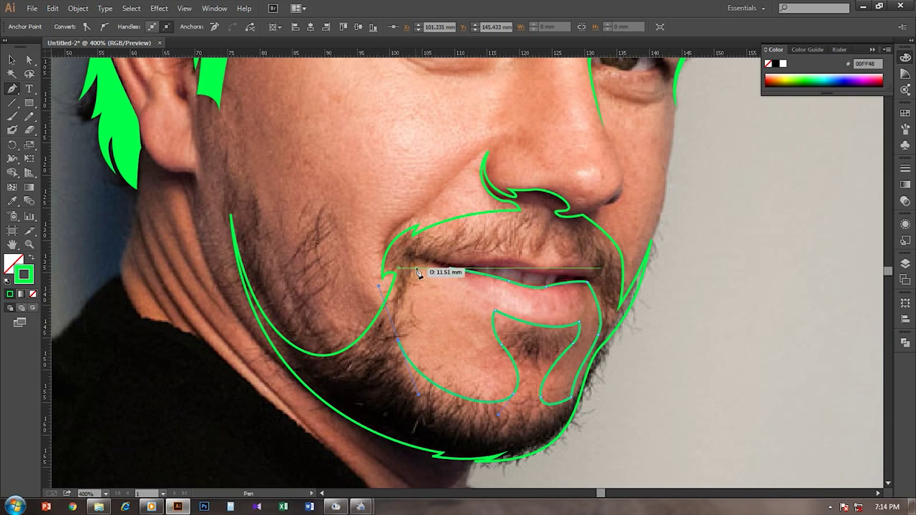
{"action": "left_click_drag", "start_coordinate": [416, 269], "coordinate": [464, 296]}
{"action": "left_click_drag", "start_coordinate": [593, 265], "coordinate": [591, 272]}
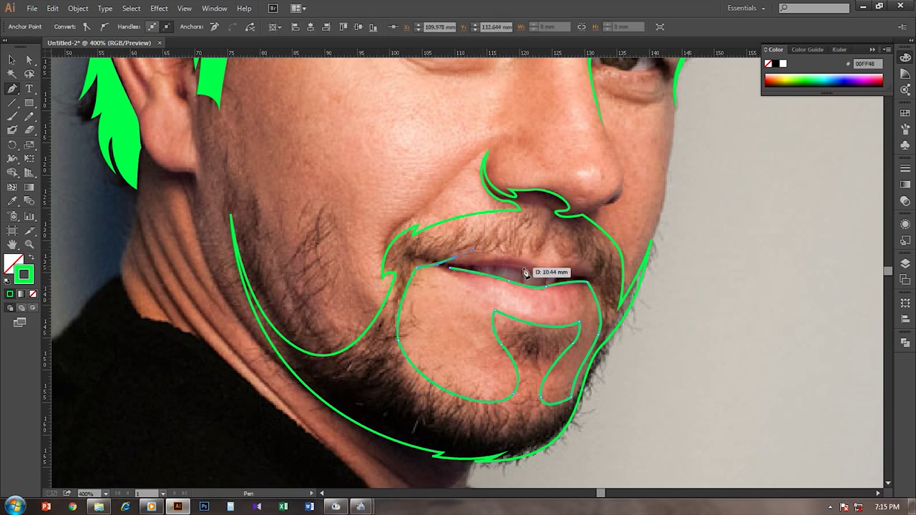
{"action": "scroll", "coordinate": [591, 272], "scroll_direction": "up", "scroll_amount": 1}
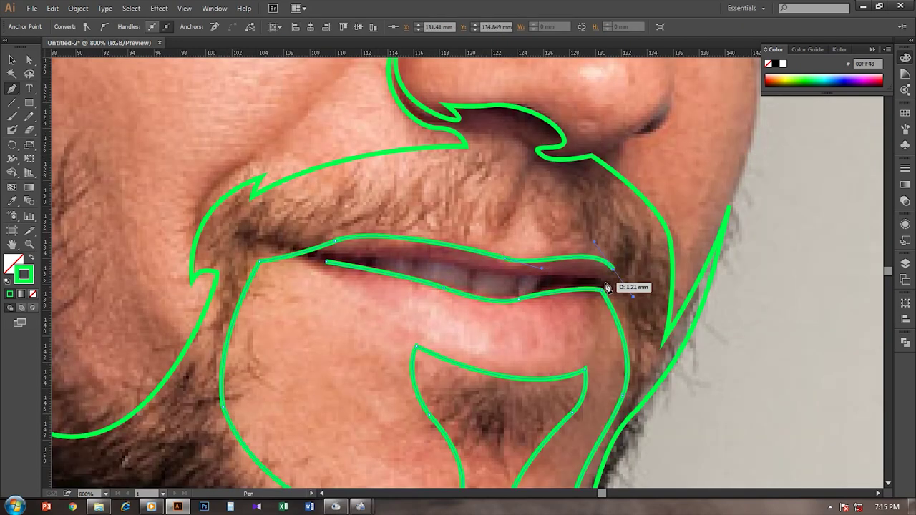
{"action": "left_click_drag", "start_coordinate": [551, 278], "coordinate": [396, 262]}
{"action": "left_click", "coordinate": [321, 260]}
- Finish the beard path, zoom out to the whole face, and fill it green
{"action": "left_click", "coordinate": [30, 59]}
{"action": "scroll", "coordinate": [418, 286], "scroll_direction": "up", "scroll_amount": 1}
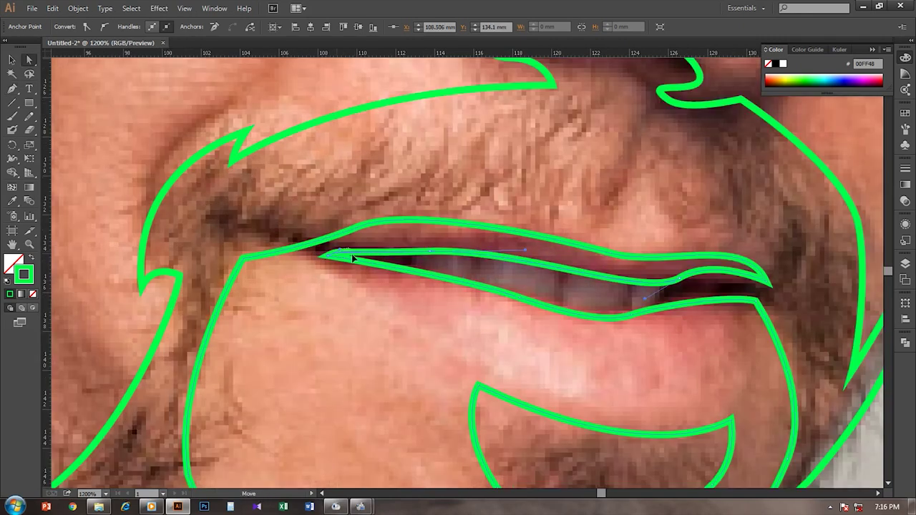
{"action": "key", "text": "ctrl+0"}
{"action": "key", "text": "shift+x"}
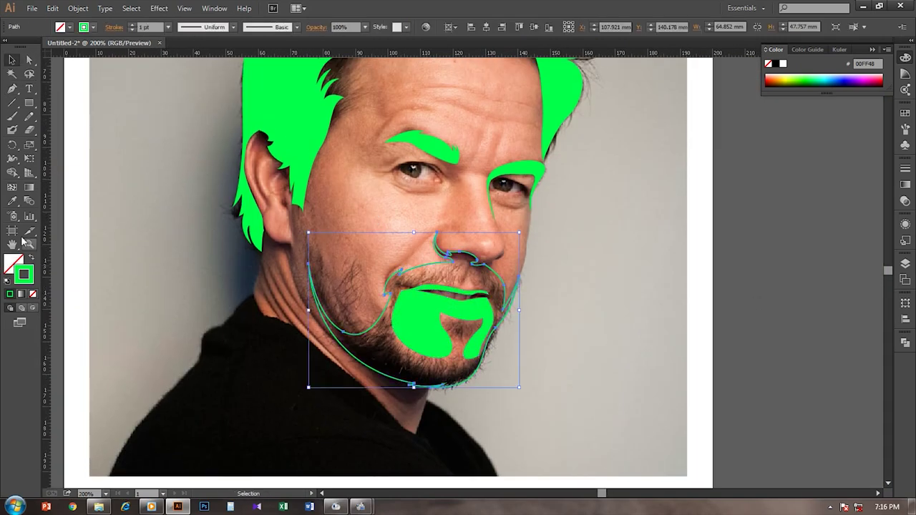
- Remove the mouth region from the beard with the Shape Builder, leaving a goatee
{"action": "key", "text": "shift+m"}
{"action": "left_click", "coordinate": [440, 322], "text": "alt"}
{"action": "key", "text": "v"}
{"action": "key", "text": "ctrl+plus"}
{"action": "key", "text": "ctrl+plus"}
{"action": "left_click", "coordinate": [540, 297]}
{"action": "left_click", "coordinate": [271, 254]}
- Trace a green-filled nostril shape, then start a green outline at the temple hairline
{"action": "key", "text": "p"}
{"action": "key", "text": "ctrl+plus"}
{"action": "mouse_move", "coordinate": [470, 313]}
{"action": "left_mouse_down"}
{"action": "mouse_move", "coordinate": [497, 333]}
{"action": "mouse_move", "coordinate": [491, 326]}
{"action": "left_mouse_up"}
{"action": "key", "text": "shift+x"}
{"action": "mouse_move", "coordinate": [532, 230]}
{"action": "left_mouse_down"}
{"action": "mouse_move", "coordinate": [495, 298]}
{"action": "mouse_move", "coordinate": [473, 315]}
{"action": "left_mouse_up"}
{"action": "key", "text": "shift+x"}
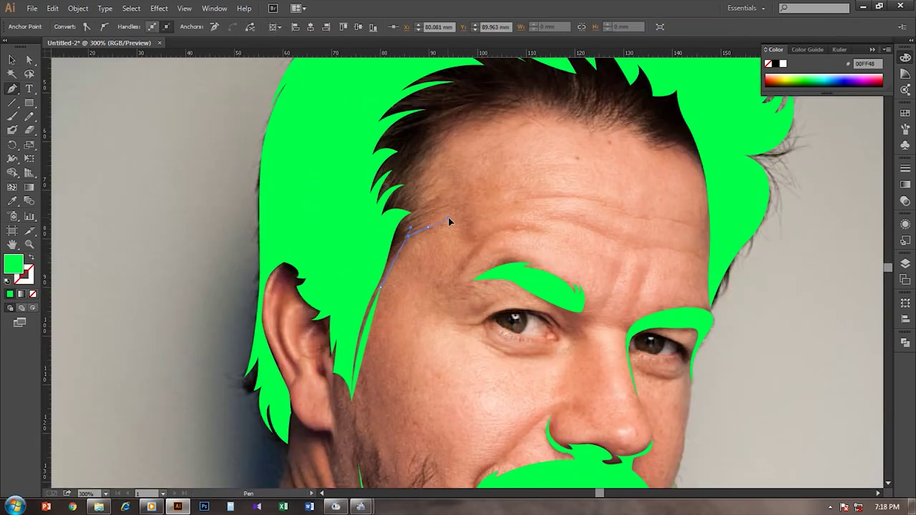
{"action": "left_click", "coordinate": [449, 222]}
{"action": "key", "text": "shift+x"}
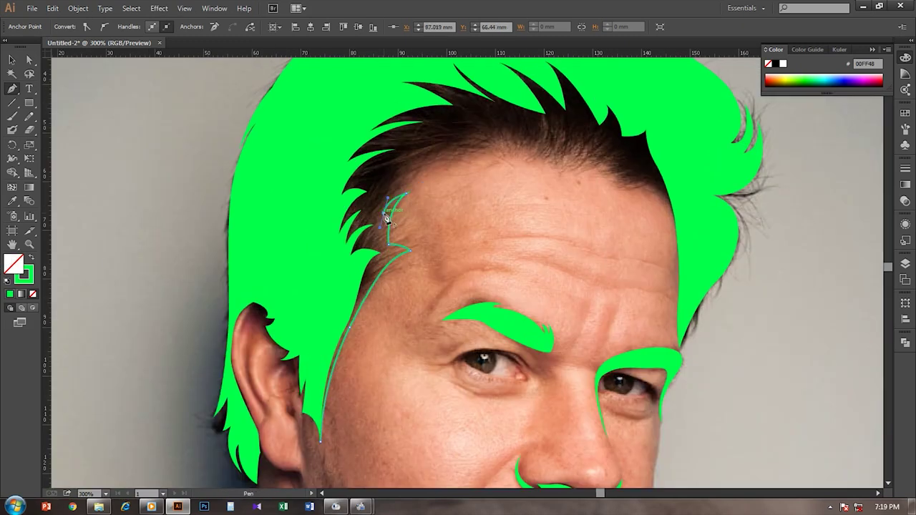
- Pen-trace the fringe shape along the forehead hairline and hair tips, then close it
{"action": "left_click_drag", "start_coordinate": [497, 145], "coordinate": [481, 133]}
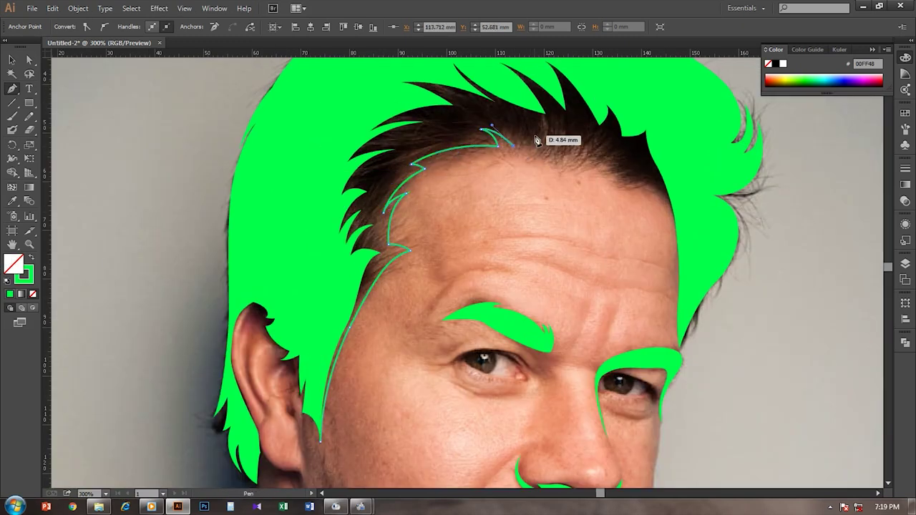
{"action": "scroll", "coordinate": [523, 147], "scroll_direction": "up", "scroll_amount": 2}
{"action": "scroll", "coordinate": [523, 147], "scroll_direction": "down", "scroll_amount": 1}
{"action": "left_click_drag", "start_coordinate": [546, 147], "coordinate": [600, 204]}
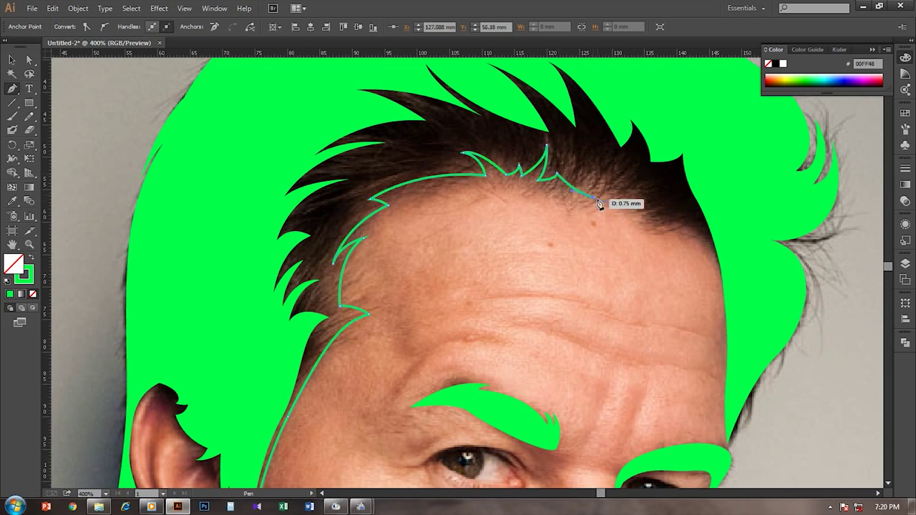
{"action": "left_click_drag", "start_coordinate": [542, 227], "coordinate": [509, 234]}
{"action": "left_click", "coordinate": [615, 241]}
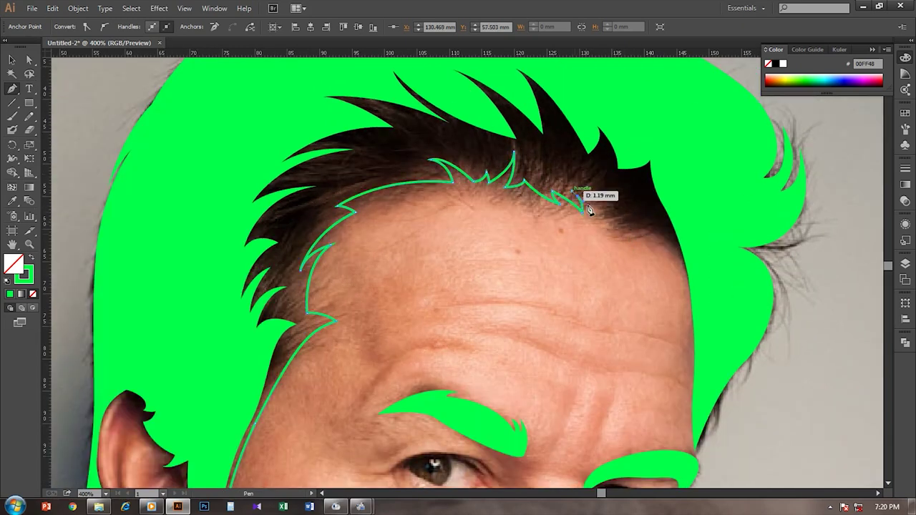
{"action": "left_click_drag", "start_coordinate": [670, 236], "coordinate": [705, 272]}
{"action": "key", "text": "ctrl+minus"}
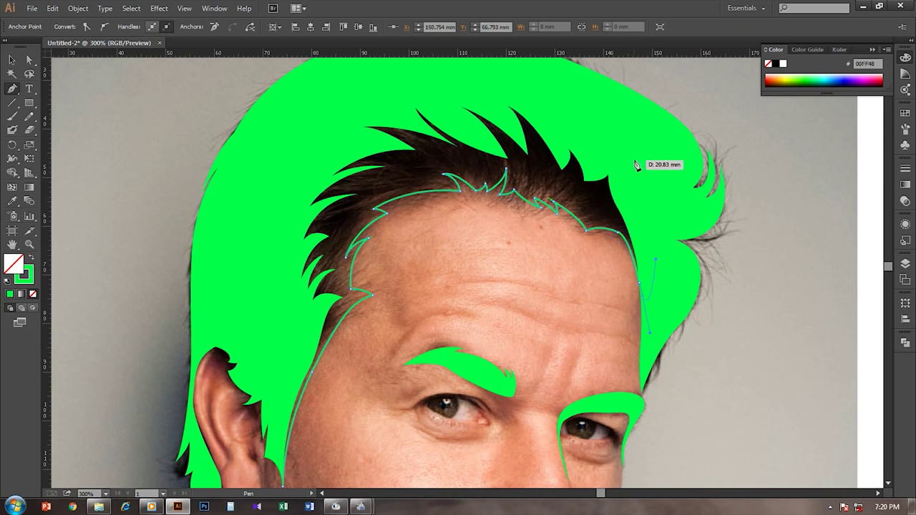
{"action": "left_click", "coordinate": [276, 429]}
- Fill the fringe shape with the lighter green 45FF75
{"action": "key", "text": "ctrl+minus"}
{"action": "key", "text": "v"}
{"action": "key", "text": "shift+x"}
{"action": "double_click", "coordinate": [13, 265]}
{"action": "left_click", "coordinate": [808, 179]}
{"action": "left_click", "coordinate": [740, 197]}
{"action": "key", "text": "ctrl+minus"}
- Move the fringe's top anchor up so the shape fits the hair
{"action": "key", "text": "a"}
{"action": "key", "text": "ctrl+plus"}
{"action": "key", "text": "ctrl+plus"}
{"action": "left_click", "coordinate": [236, 138]}
{"action": "left_click_drag", "start_coordinate": [236, 138], "coordinate": [230, 123]}
{"action": "left_click_drag", "start_coordinate": [271, 204], "coordinate": [392, 165]}
{"action": "key", "text": "ctrl+0"}
{"action": "key", "text": "v"}
{"action": "left_click", "coordinate": [713, 295]}
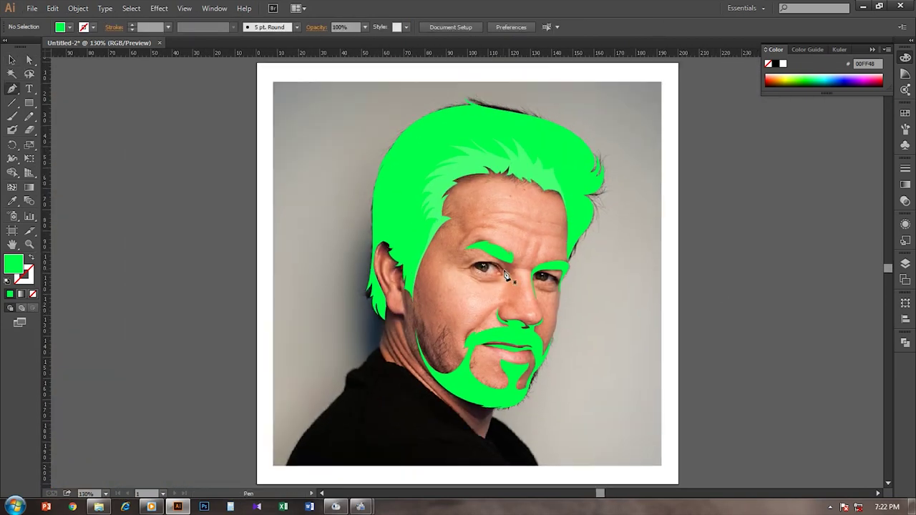
- Trace a green sideburn path below the ear along the jaw
{"action": "scroll", "coordinate": [384, 311], "scroll_direction": "up", "scroll_amount": 4}
{"action": "left_click", "coordinate": [367, 268]}
{"action": "left_click", "coordinate": [370, 284]}
{"action": "left_click_drag", "start_coordinate": [390, 313], "coordinate": [410, 313]}
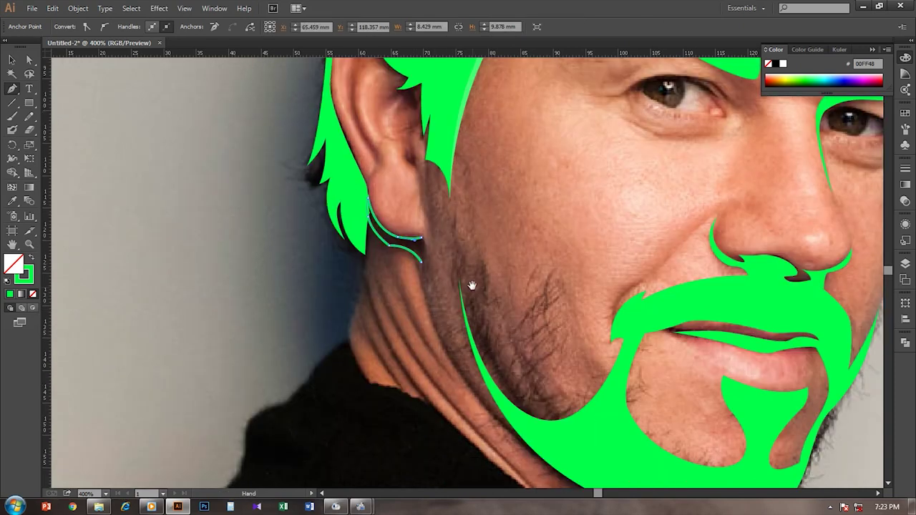
{"action": "left_click_drag", "start_coordinate": [424, 311], "coordinate": [383, 269]}
{"action": "left_click", "coordinate": [361, 208], "text": "ctrl"}
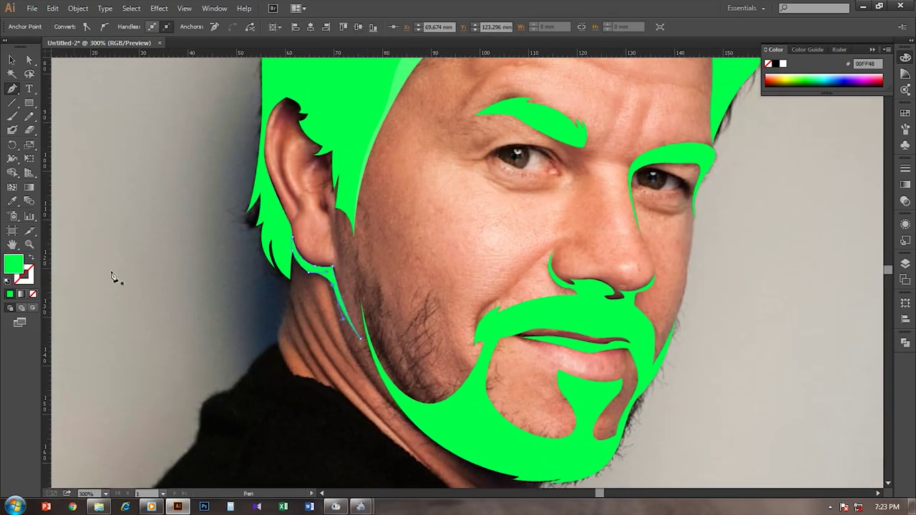
{"action": "scroll", "coordinate": [430, 272], "scroll_direction": "down", "scroll_amount": 3}
{"action": "scroll", "coordinate": [514, 236], "scroll_direction": "up", "scroll_amount": 1}
- Trace the upper eyelid path from the outer to the inner eye corner
{"action": "scroll", "coordinate": [514, 236], "scroll_direction": "up", "scroll_amount": 1}
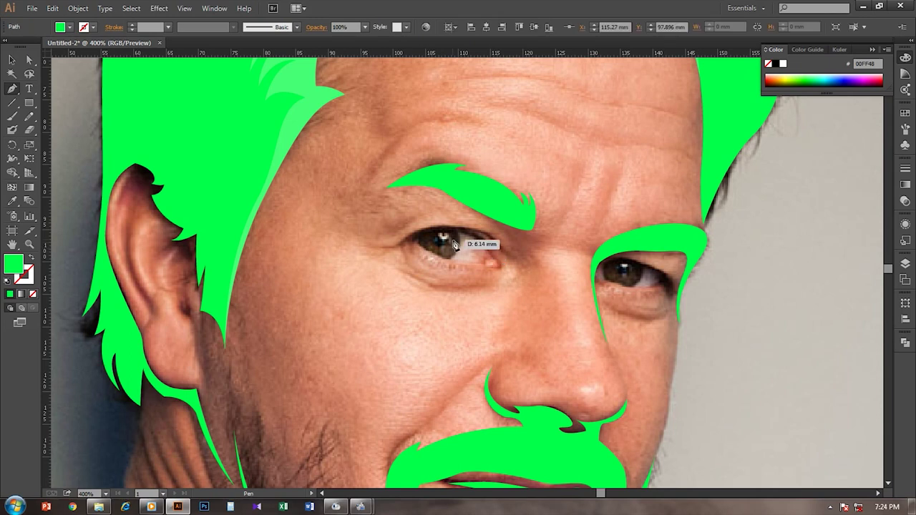
{"action": "left_click", "coordinate": [376, 247]}
{"action": "left_click", "coordinate": [412, 232]}
{"action": "left_click", "coordinate": [478, 229]}
{"action": "left_click", "coordinate": [504, 250]}
{"action": "key", "text": "shift+x"}
{"action": "scroll", "coordinate": [438, 289], "scroll_direction": "down", "scroll_amount": 1}
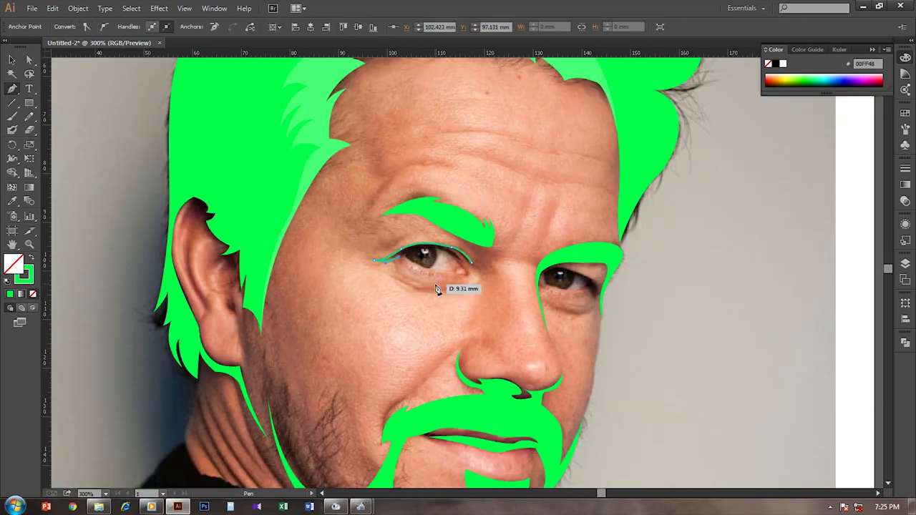
{"action": "scroll", "coordinate": [428, 279], "scroll_direction": "up", "scroll_amount": 1}
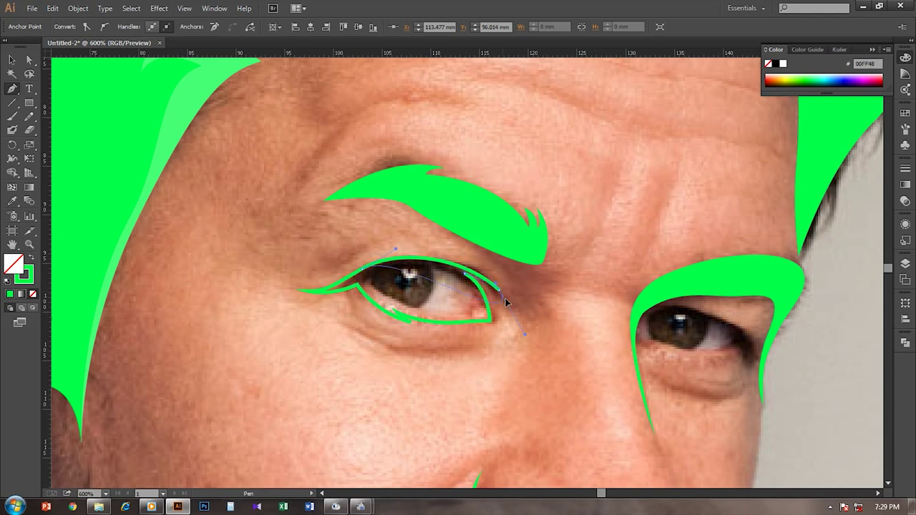
{"action": "scroll", "coordinate": [506, 302], "scroll_direction": "up", "scroll_amount": 2}
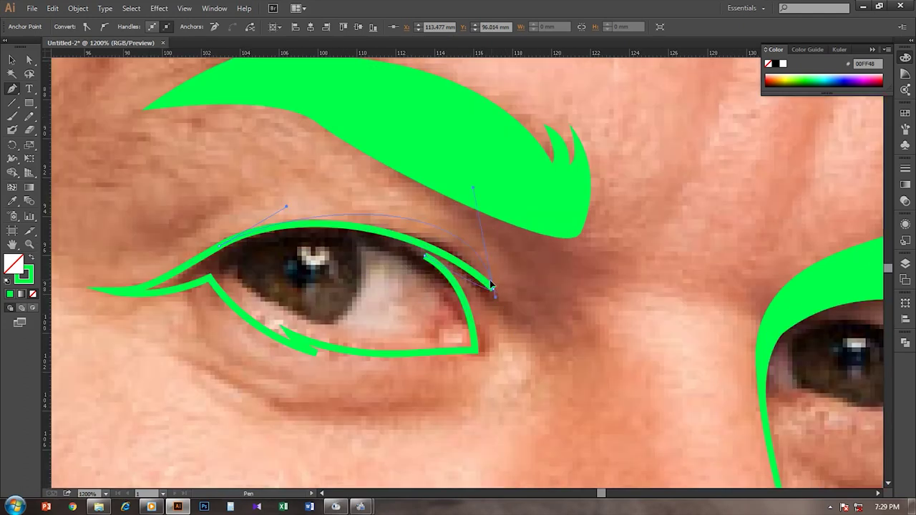
{"action": "scroll", "coordinate": [491, 286], "scroll_direction": "down", "scroll_amount": 1}
- Trace the closed inner eye outline beneath the eyelid
{"action": "left_click", "coordinate": [407, 257]}
{"action": "left_click_drag", "start_coordinate": [410, 305], "coordinate": [370, 315]}
{"action": "scroll", "coordinate": [371, 315], "scroll_direction": "down", "scroll_amount": 2}
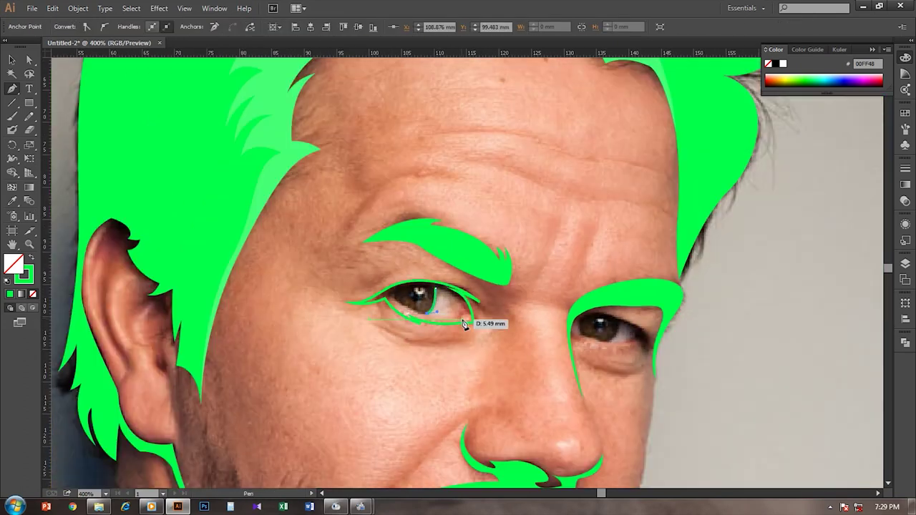
{"action": "scroll", "coordinate": [466, 319], "scroll_direction": "up", "scroll_amount": 2}
{"action": "left_click", "coordinate": [448, 310]}
{"action": "scroll", "coordinate": [449, 309], "scroll_direction": "down", "scroll_amount": 1}
{"action": "scroll", "coordinate": [430, 287], "scroll_direction": "up", "scroll_amount": 1}
{"action": "left_click_drag", "start_coordinate": [403, 272], "coordinate": [399, 279]}
{"action": "scroll", "coordinate": [399, 279], "scroll_direction": "down", "scroll_amount": 3}
- Fill both outlines green and make them a compound path (Ctrl+8), cutting out the eyeball
{"action": "key", "text": "shift+x"}
{"action": "key", "text": "ctrl+8"}
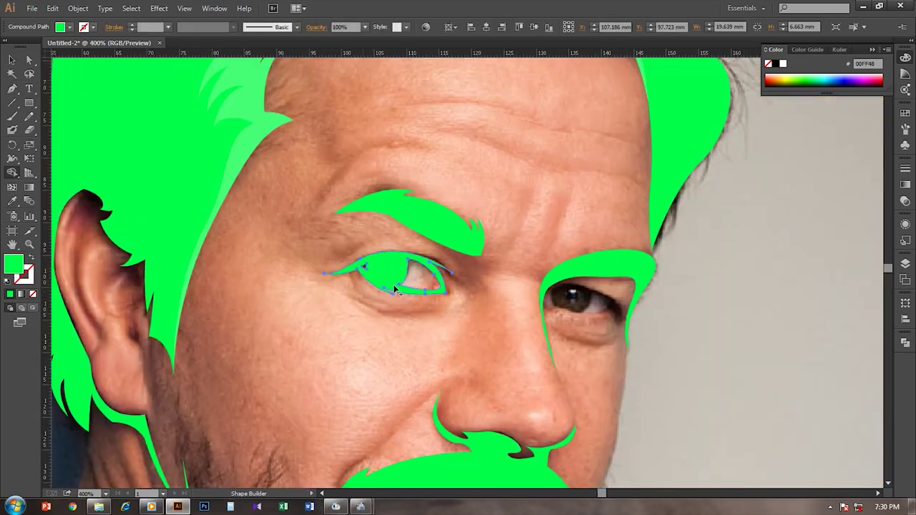
{"action": "key", "text": "ctrl+shift+a"}
{"action": "scroll", "coordinate": [572, 298], "scroll_direction": "down", "scroll_amount": 1}
{"action": "scroll", "coordinate": [574, 299], "scroll_direction": "up", "scroll_amount": 2}
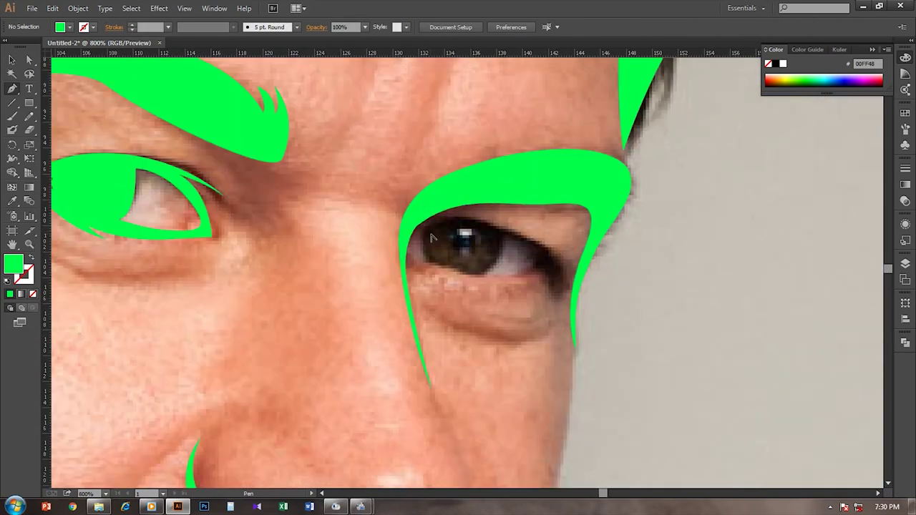
- Trace and close the right eye's outer eyelid outline
{"action": "scroll", "coordinate": [574, 299], "scroll_direction": "down", "scroll_amount": 2}
{"action": "scroll", "coordinate": [501, 272], "scroll_direction": "up", "scroll_amount": 1}
{"action": "key", "text": "shift+x"}
{"action": "left_click_drag", "start_coordinate": [452, 254], "coordinate": [497, 261]}
{"action": "left_click", "coordinate": [433, 239]}
- Trace and close the right eye's inner outline along the lower lid
{"action": "scroll", "coordinate": [437, 256], "scroll_direction": "up", "scroll_amount": 2}
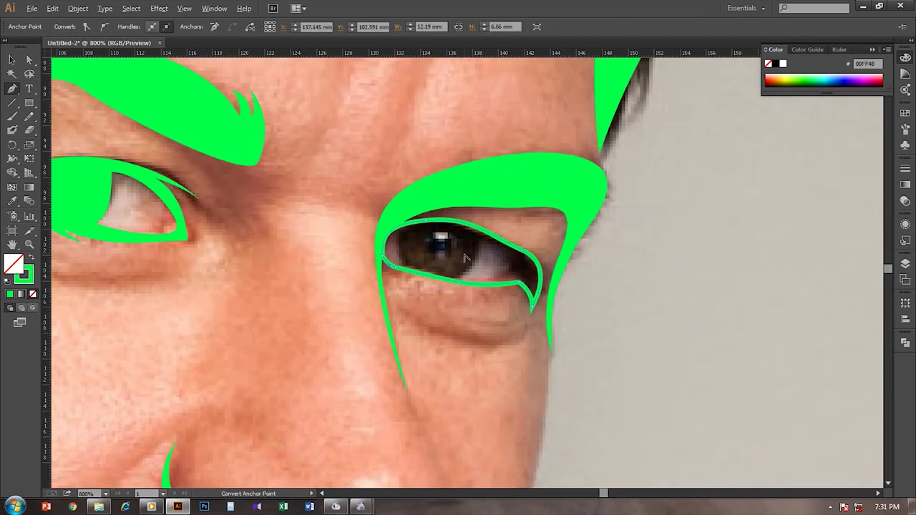
{"action": "scroll", "coordinate": [437, 256], "scroll_direction": "up", "scroll_amount": 1}
{"action": "left_click", "coordinate": [486, 236]}
{"action": "left_click_drag", "start_coordinate": [458, 290], "coordinate": [508, 295]}
{"action": "scroll", "coordinate": [508, 295], "scroll_direction": "down", "scroll_amount": 2}
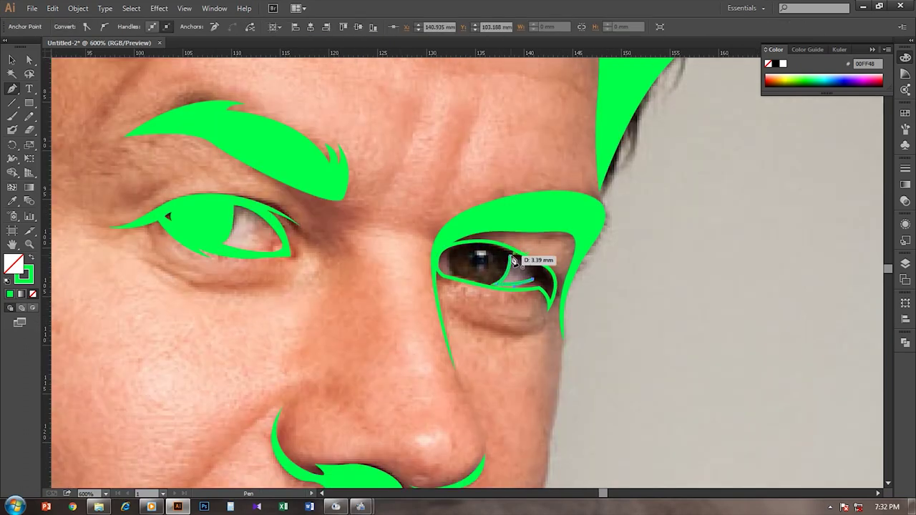
{"action": "left_click", "coordinate": [454, 269]}
{"action": "scroll", "coordinate": [235, 306], "scroll_direction": "down", "scroll_amount": 2}
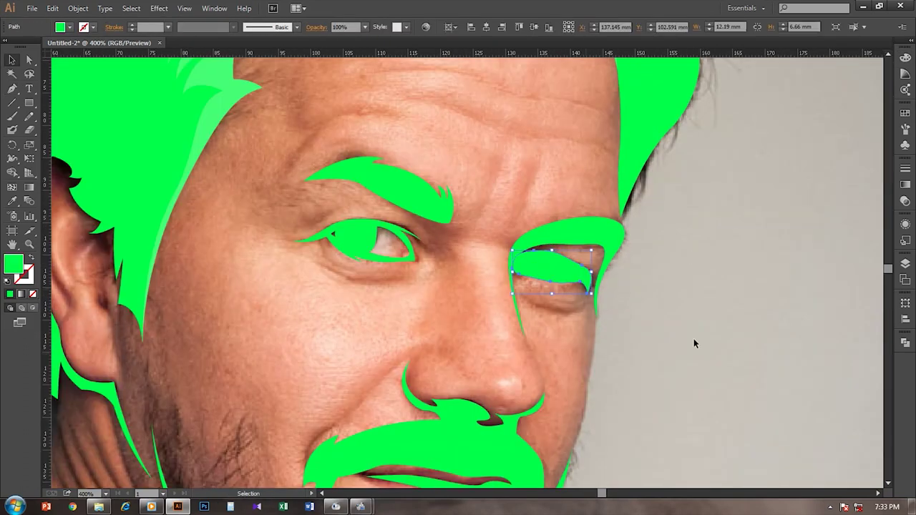
- Combine the right eye outlines with Pathfinder into the green eyelid, then close the panel
{"action": "key", "text": "shift+ctrl+F9"}
{"action": "key", "text": "ctrl+0"}
{"action": "left_click", "coordinate": [871, 335]}
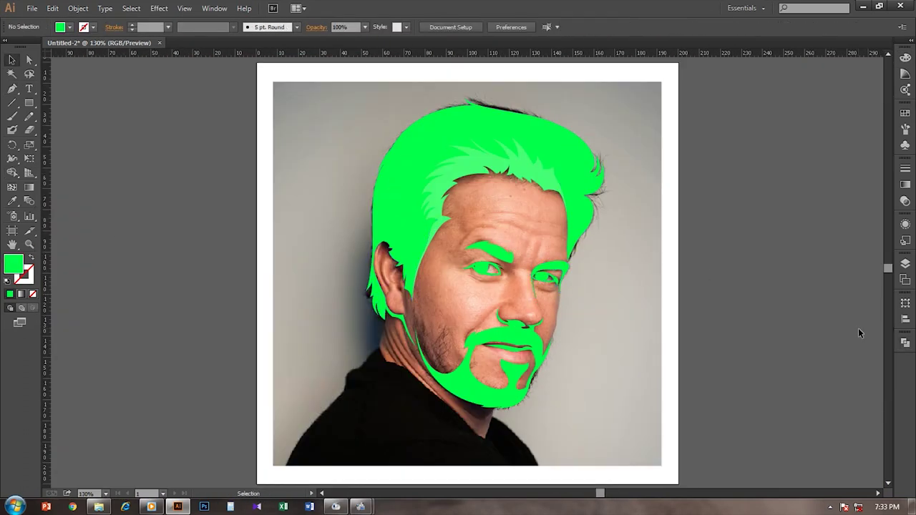
{"action": "scroll", "coordinate": [479, 272], "scroll_direction": "up", "scroll_amount": 1}
- Extend a cheek-edge path upward from the eye corner
{"action": "scroll", "coordinate": [491, 282], "scroll_direction": "up", "scroll_amount": 1}
{"action": "key", "text": "p"}
{"action": "scroll", "coordinate": [484, 271], "scroll_direction": "up", "scroll_amount": 1}
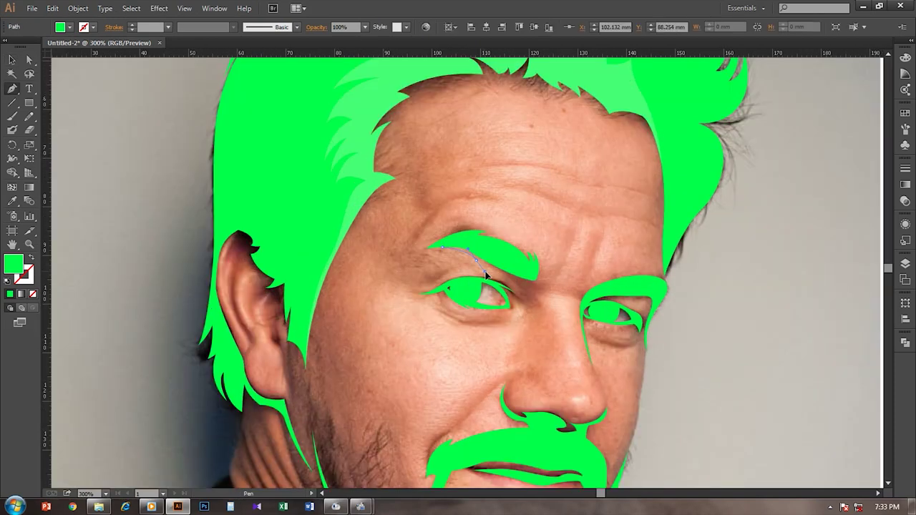
{"action": "left_click_drag", "start_coordinate": [537, 304], "coordinate": [541, 288]}
{"action": "key", "text": "v"}
- Select all traced shapes and recolour them dark brown 3F2004
{"action": "key", "text": "ctrl+minus"}
{"action": "key", "text": "ctrl+minus"}
{"action": "key", "text": "ctrl+a"}
{"action": "double_click", "coordinate": [13, 265]}
{"action": "left_click", "coordinate": [727, 283]}
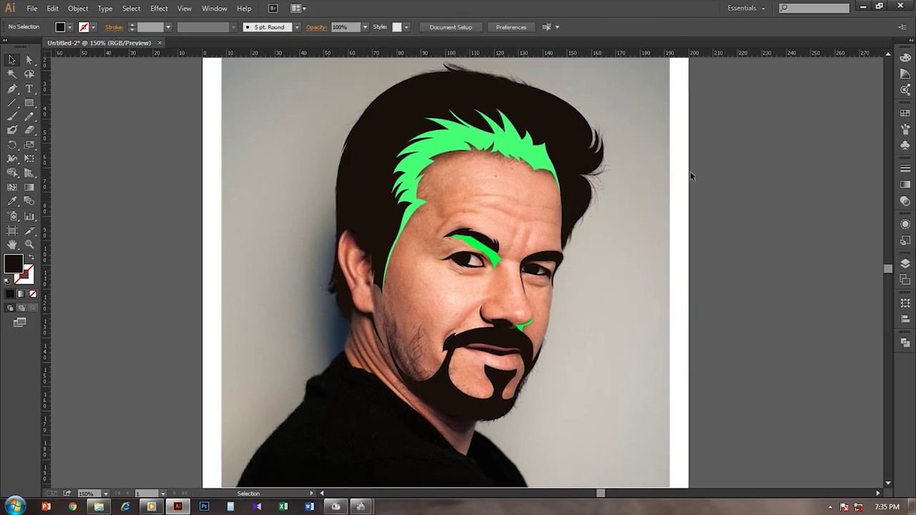
{"action": "scroll", "coordinate": [565, 284], "scroll_direction": "up", "scroll_amount": 3}
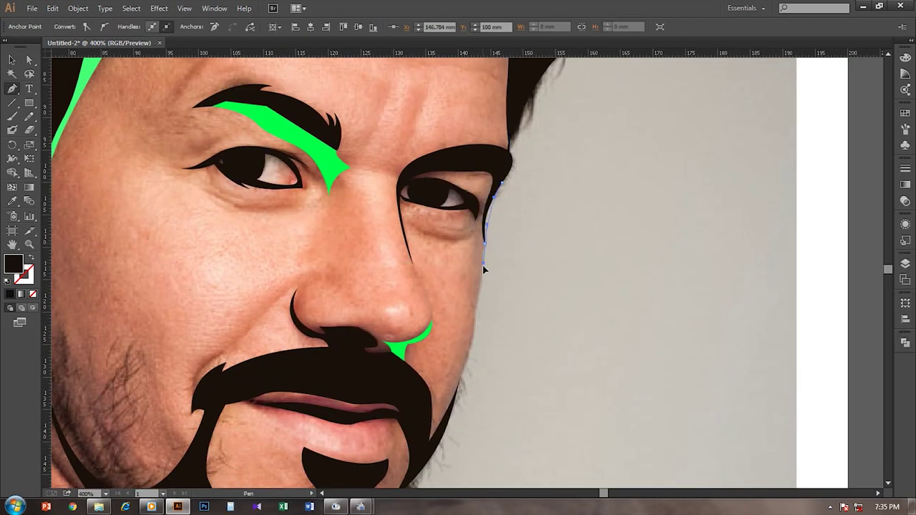
- Trace the face outline from beside the eye down the cheek and jaw to the neck
{"action": "left_click_drag", "start_coordinate": [485, 244], "coordinate": [486, 284]}
{"action": "left_click_drag", "start_coordinate": [527, 318], "coordinate": [547, 284]}
{"action": "key", "text": "v"}
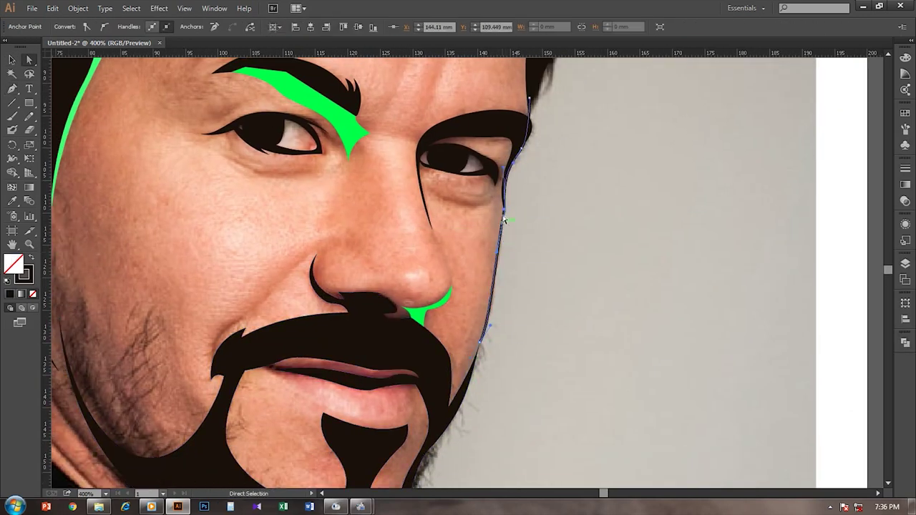
{"action": "key", "text": "p"}
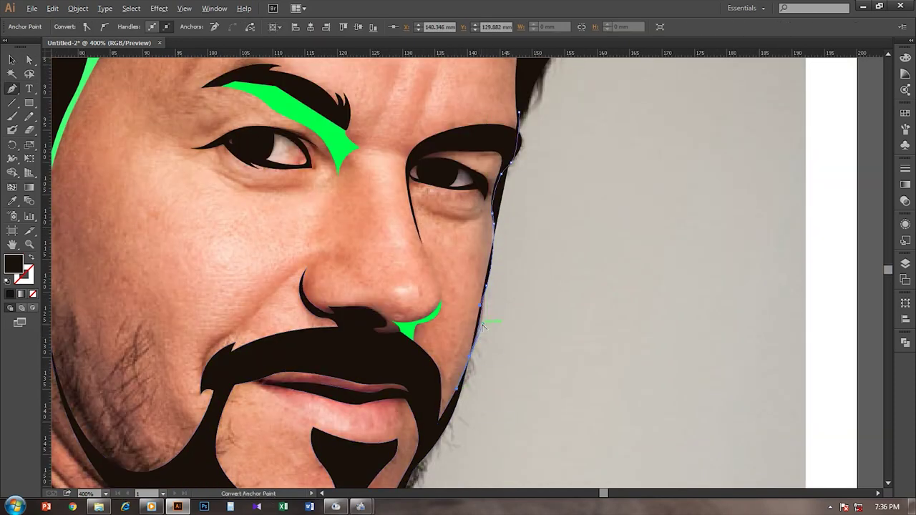
{"action": "scroll", "coordinate": [470, 363], "scroll_direction": "down", "scroll_amount": 2}
{"action": "left_click", "coordinate": [420, 388]}
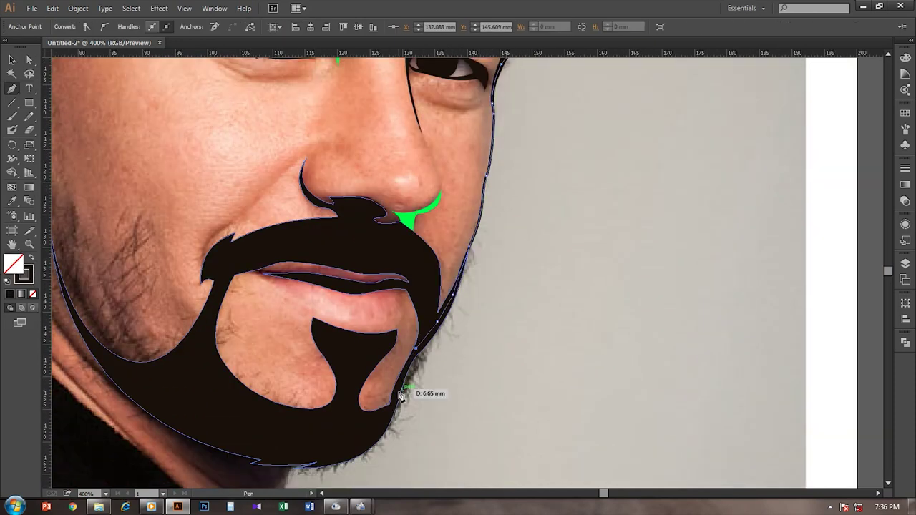
{"action": "left_click_drag", "start_coordinate": [179, 247], "coordinate": [476, 281]}
{"action": "scroll", "coordinate": [476, 281], "scroll_direction": "down", "scroll_amount": 3}
{"action": "scroll", "coordinate": [425, 293], "scroll_direction": "down", "scroll_amount": 2}
{"action": "left_click", "coordinate": [445, 302]}
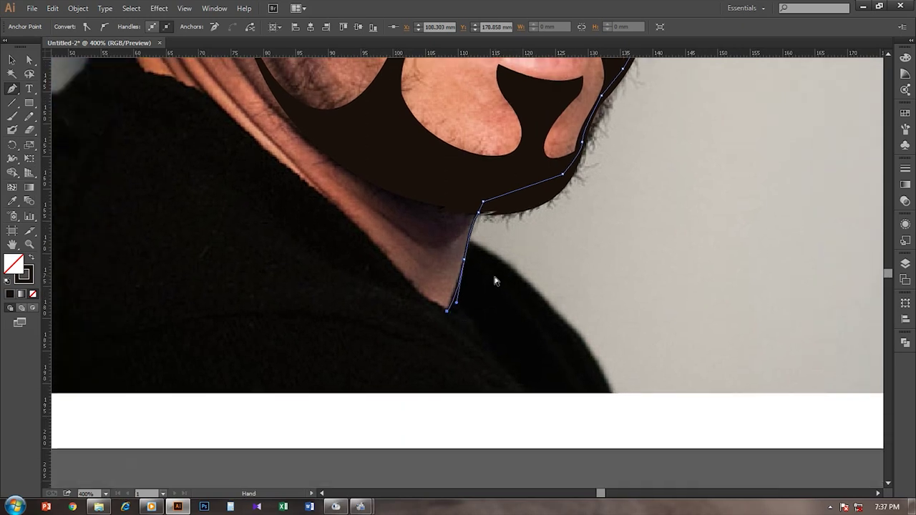
- Continue the silhouette behind the ear, close it, and fill the head shape dark brown
{"action": "key", "text": "ctrl+minus"}
{"action": "left_click", "coordinate": [311, 180]}
{"action": "scroll", "coordinate": [310, 180], "scroll_direction": "up", "scroll_amount": 2}
{"action": "key", "text": "ctrl+plus"}
{"action": "key", "text": "ctrl+plus"}
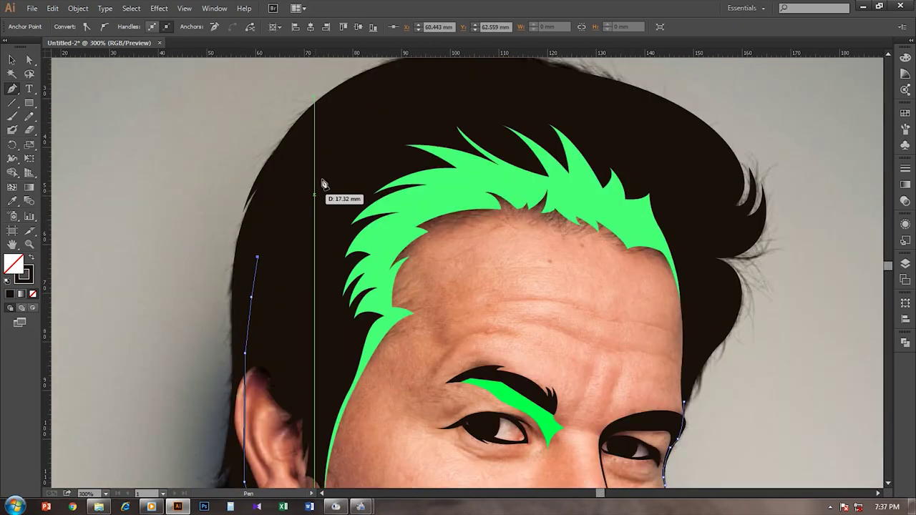
{"action": "key", "text": "ctrl+0"}
{"action": "key", "text": "v"}
{"action": "key", "text": "shift+x"}
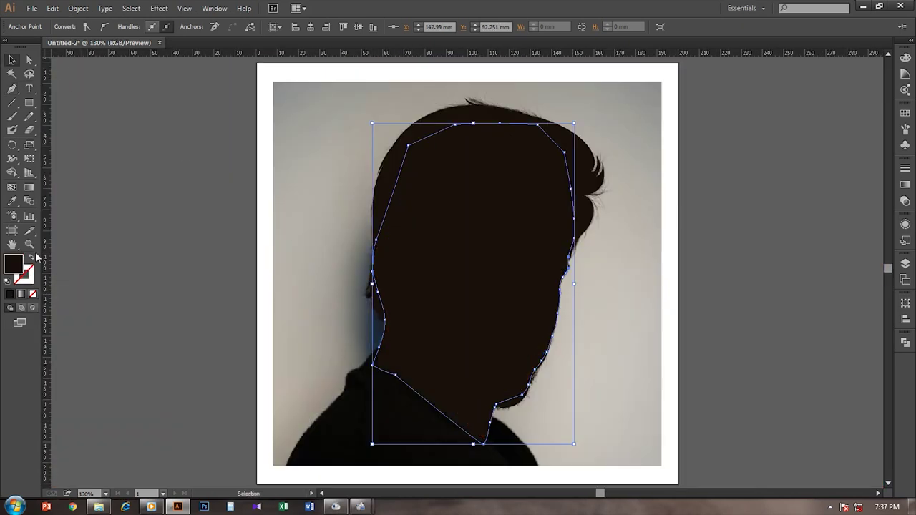
{"action": "double_click", "coordinate": [13, 263]}
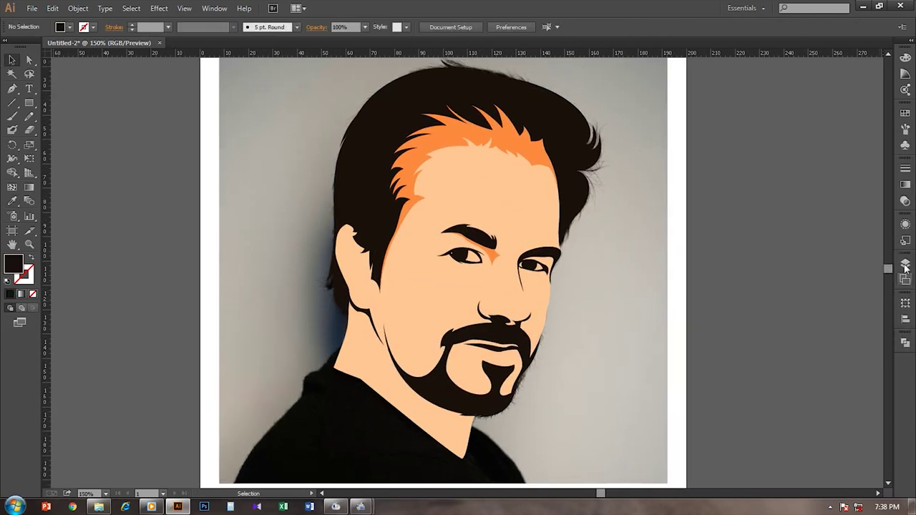
- Hide the skin shape in the Layers panel to reveal the reference photo
{"action": "left_click", "coordinate": [905, 264]}
{"action": "left_click", "coordinate": [764, 336]}
{"action": "left_click", "coordinate": [764, 336]}
{"action": "left_click", "coordinate": [764, 337]}
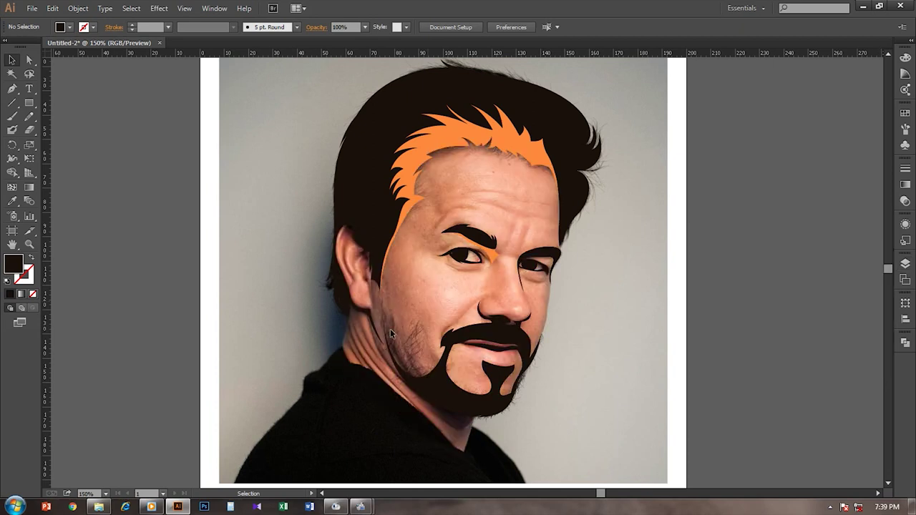
- Start a new Pen path with its first anchors beside the ear
{"action": "scroll", "coordinate": [389, 328], "scroll_direction": "up", "scroll_amount": 2}
{"action": "key", "text": "p"}
{"action": "left_click", "coordinate": [387, 256]}
{"action": "left_click", "coordinate": [380, 272]}
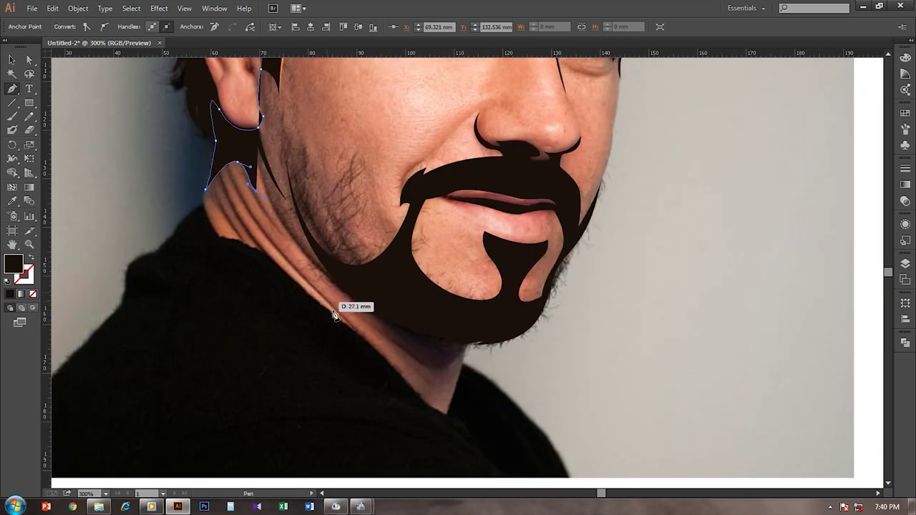
- Extend the path down the jaw and trace a closed inner chin shape from the lip
{"action": "left_click", "coordinate": [433, 390]}
{"action": "left_click_drag", "start_coordinate": [463, 344], "coordinate": [487, 341]}
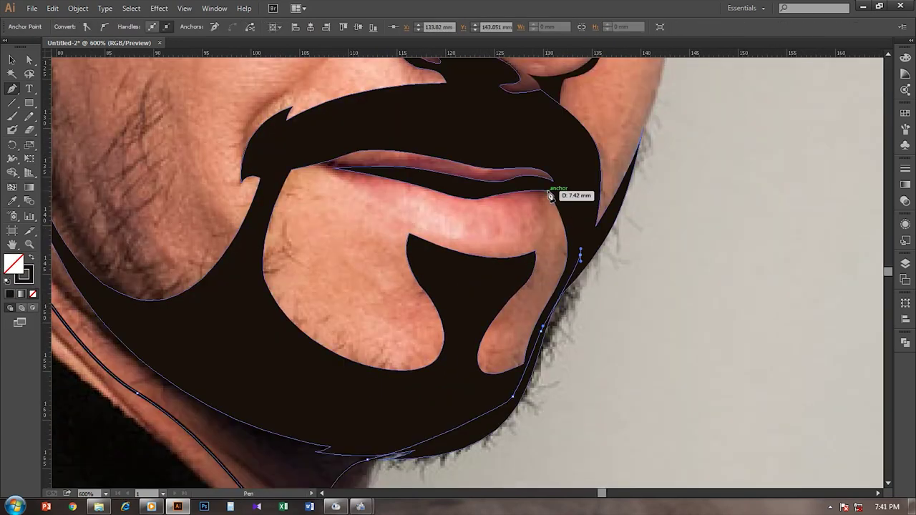
{"action": "left_click", "coordinate": [516, 357]}
{"action": "left_click_drag", "start_coordinate": [485, 332], "coordinate": [502, 281]}
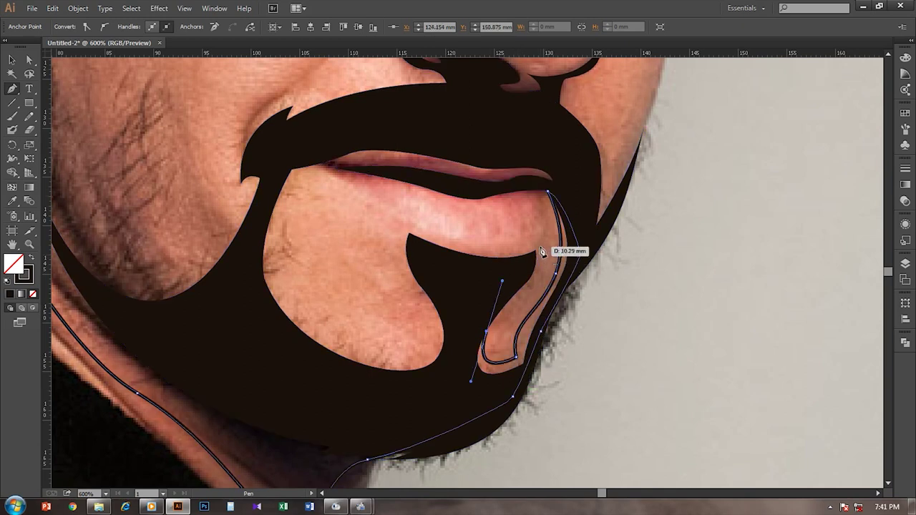
{"action": "left_click", "coordinate": [534, 187]}
- Trace a second path along the inner chin edge, the chin's lower edge and up the cheek
{"action": "left_click", "coordinate": [409, 251]}
{"action": "left_click", "coordinate": [472, 278]}
{"action": "left_click_drag", "start_coordinate": [430, 315], "coordinate": [462, 361]}
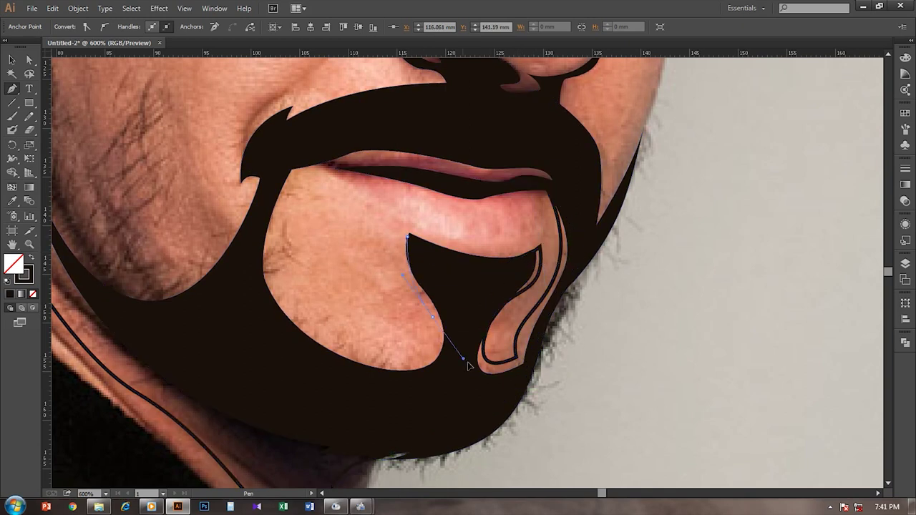
{"action": "left_click_drag", "start_coordinate": [285, 302], "coordinate": [247, 233]}
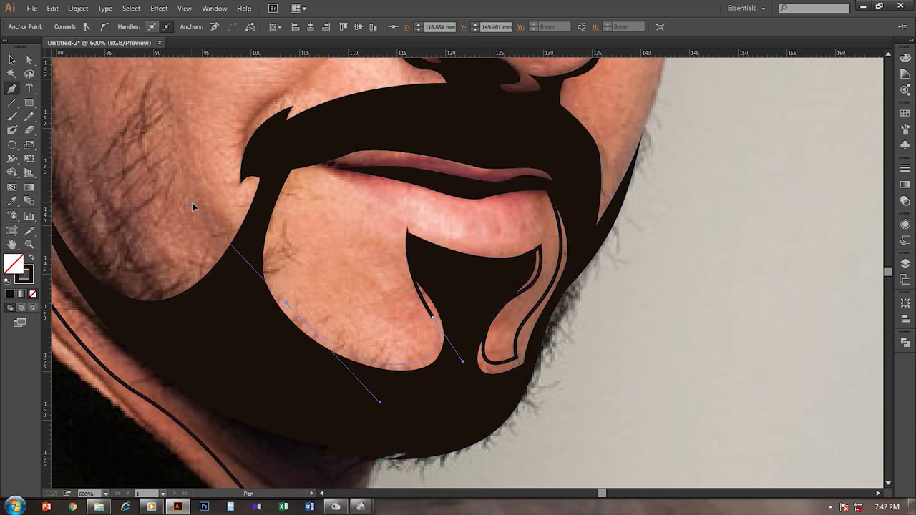
{"action": "left_click_drag", "start_coordinate": [191, 207], "coordinate": [236, 257]}
{"action": "left_click_drag", "start_coordinate": [291, 163], "coordinate": [296, 150]}
- Finish the beard cutout path along the jaw and switch to the Eyedropper
{"action": "key", "text": "ctrl+a"}
{"action": "key", "text": "ctrl+minus"}
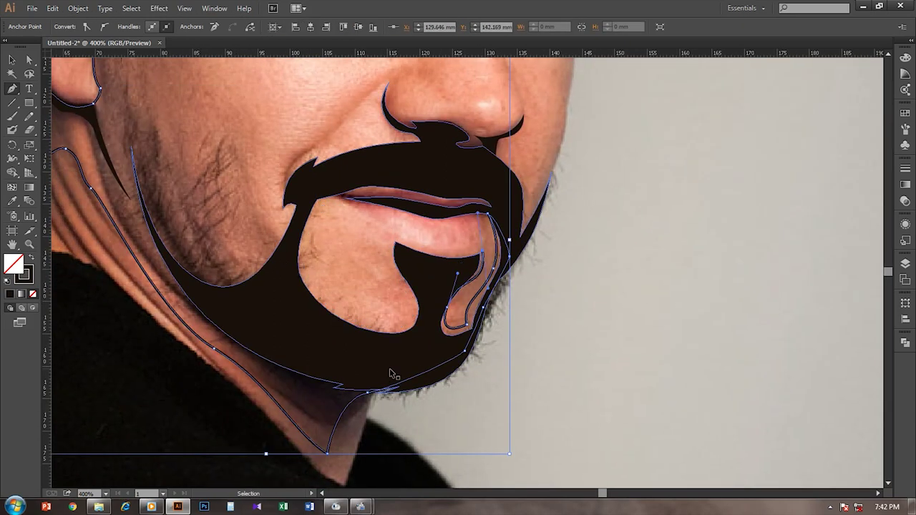
{"action": "left_click", "coordinate": [418, 302]}
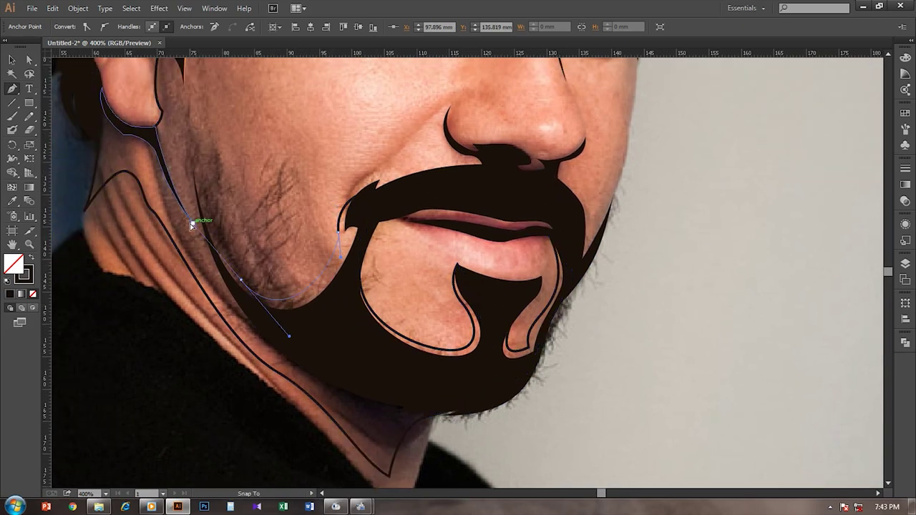
{"action": "left_click_drag", "start_coordinate": [225, 286], "coordinate": [373, 211]}
{"action": "key", "text": "ctrl+0"}
{"action": "key", "text": "shift+x"}
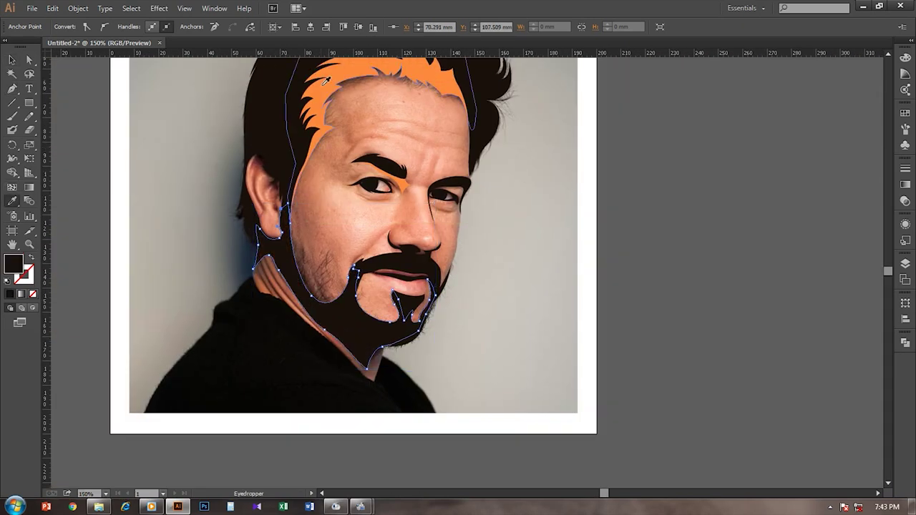
- Fill the jaw-and-neck shadow shape with the orange hair colour and show the peach skin layer again
{"action": "left_click", "coordinate": [465, 165]}
{"action": "left_click", "coordinate": [758, 292]}
{"action": "key", "text": "F7"}
{"action": "left_click", "coordinate": [764, 337]}
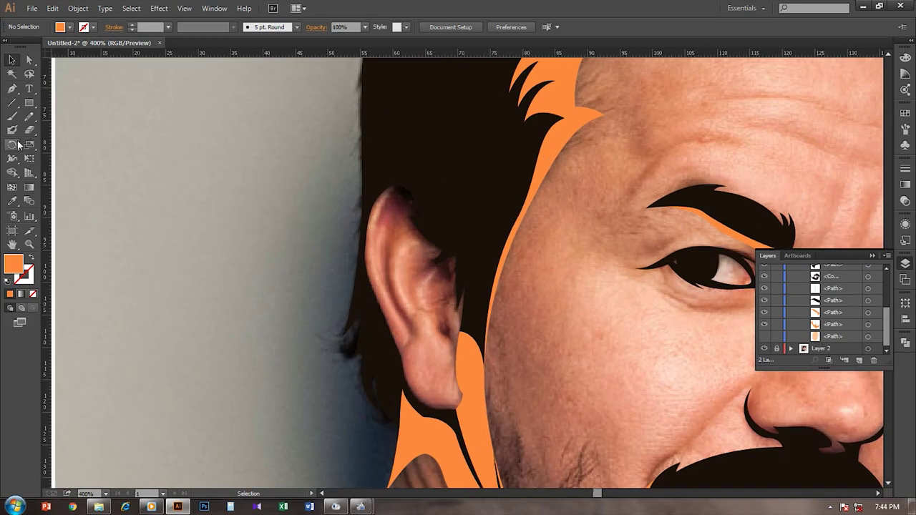
- Trace a first contour shape over the ear rim as an outline
{"action": "left_click", "coordinate": [398, 219]}
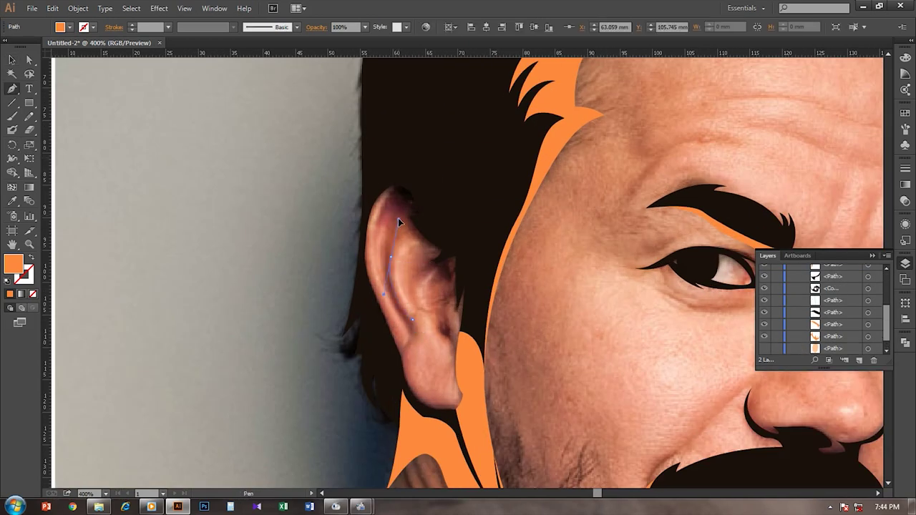
{"action": "left_click", "coordinate": [392, 257]}
{"action": "left_click", "coordinate": [412, 318]}
{"action": "left_click", "coordinate": [424, 244]}
{"action": "left_click_drag", "start_coordinate": [399, 195], "coordinate": [388, 200]}
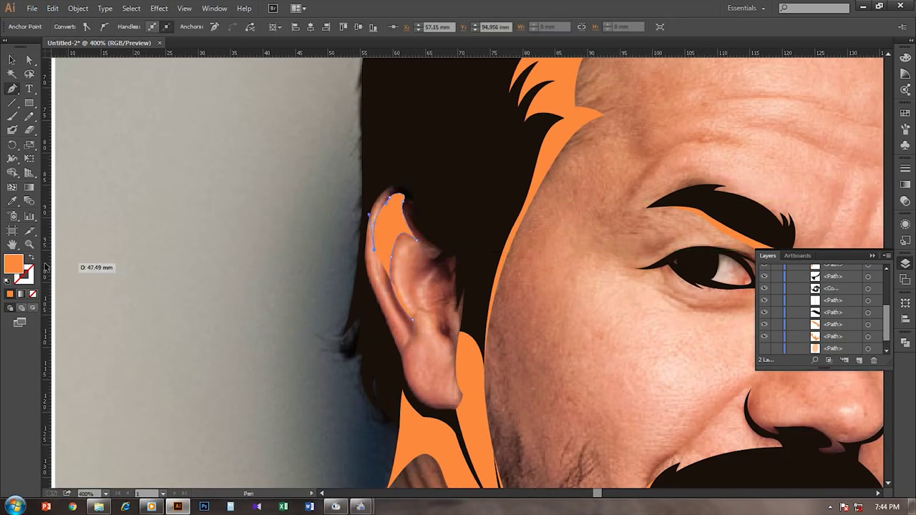
{"action": "key", "text": "shift+x"}
{"action": "scroll", "coordinate": [413, 325], "scroll_direction": "down", "scroll_amount": 1}
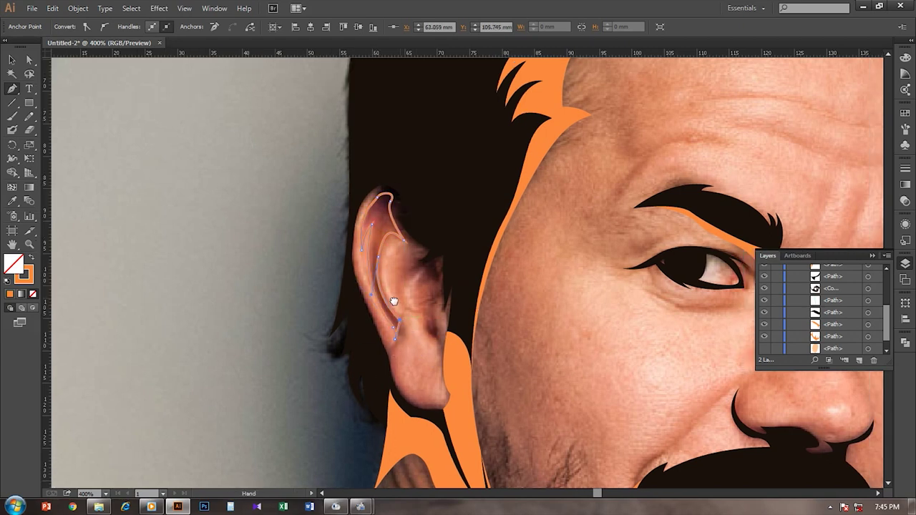
{"action": "scroll", "coordinate": [401, 329], "scroll_direction": "down", "scroll_amount": 1}
{"action": "scroll", "coordinate": [389, 337], "scroll_direction": "up", "scroll_amount": 2}
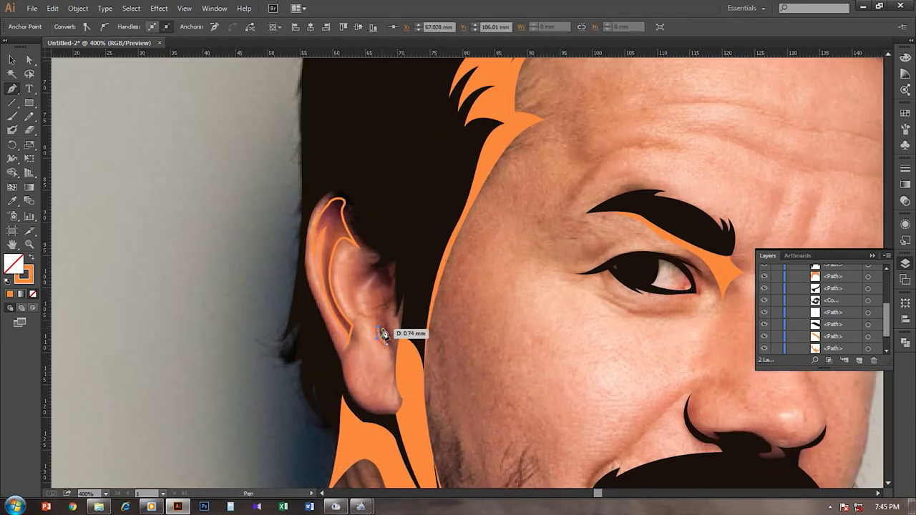
{"action": "scroll", "coordinate": [386, 339], "scroll_direction": "up", "scroll_amount": 1}
{"action": "scroll", "coordinate": [398, 360], "scroll_direction": "down", "scroll_amount": 2}
- Reset to black fill and trace and close another dark inner-ear shape
{"action": "left_click", "coordinate": [386, 301]}
{"action": "left_click_drag", "start_coordinate": [436, 315], "coordinate": [497, 314]}
{"action": "left_click", "coordinate": [308, 255], "text": "ctrl"}
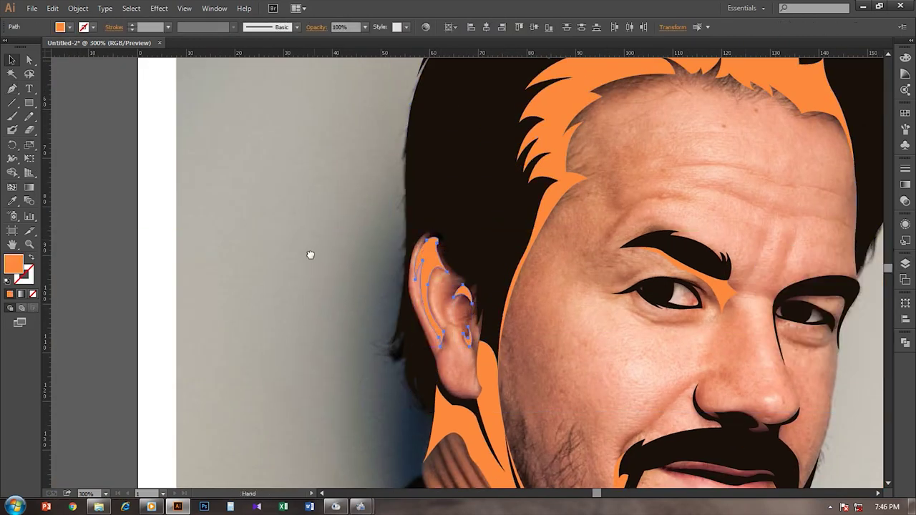
{"action": "scroll", "coordinate": [193, 276], "scroll_direction": "up", "scroll_amount": 1}
{"action": "scroll", "coordinate": [319, 278], "scroll_direction": "up", "scroll_amount": 2}
{"action": "left_click_drag", "start_coordinate": [319, 278], "coordinate": [358, 384]}
{"action": "left_click_drag", "start_coordinate": [377, 247], "coordinate": [366, 265]}
{"action": "key", "text": "shift+x"}
{"action": "key", "text": "a"}
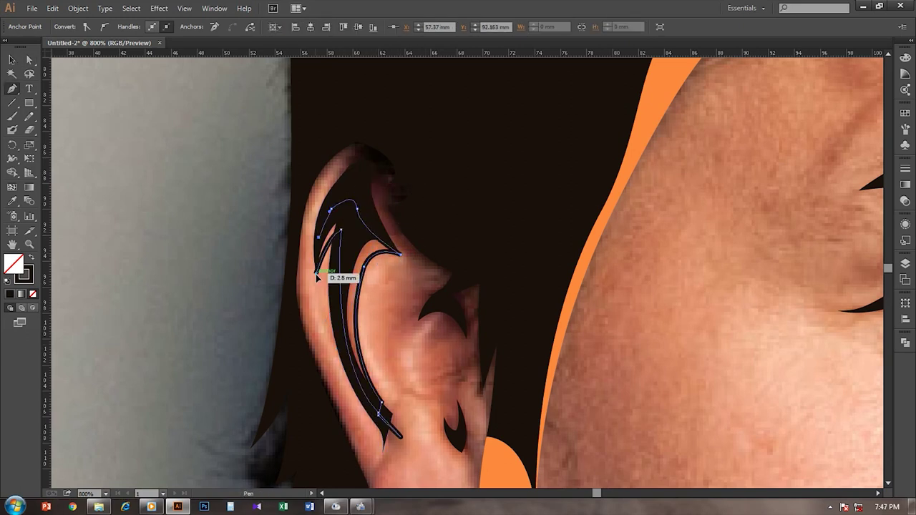
- Complete the black inner-ear shape, a crescent inside the ear, and a small earlobe shape
{"action": "left_click", "coordinate": [319, 278]}
{"action": "left_click", "coordinate": [378, 287]}
{"action": "left_click_drag", "start_coordinate": [413, 267], "coordinate": [422, 272]}
{"action": "left_click", "coordinate": [398, 260]}
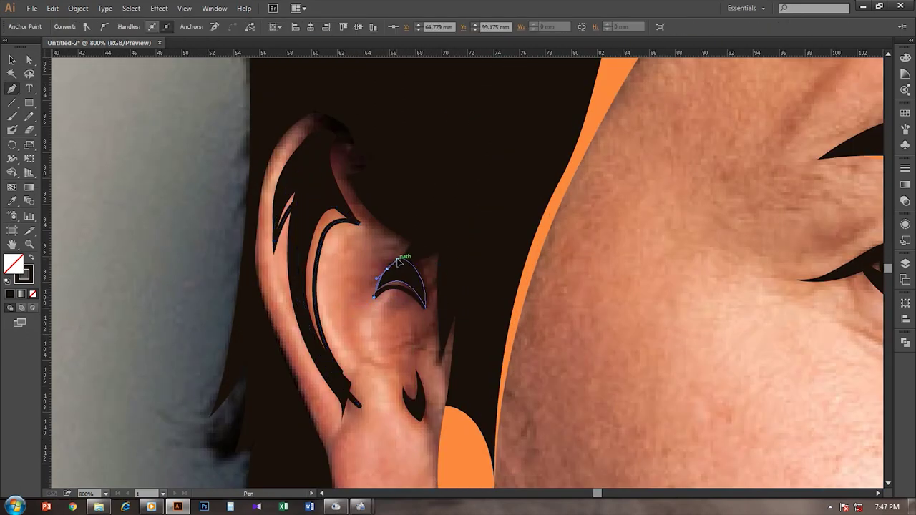
{"action": "scroll", "coordinate": [429, 328], "scroll_direction": "down", "scroll_amount": 2}
{"action": "left_click", "coordinate": [416, 302]}
{"action": "left_click_drag", "start_coordinate": [426, 351], "coordinate": [410, 332]}
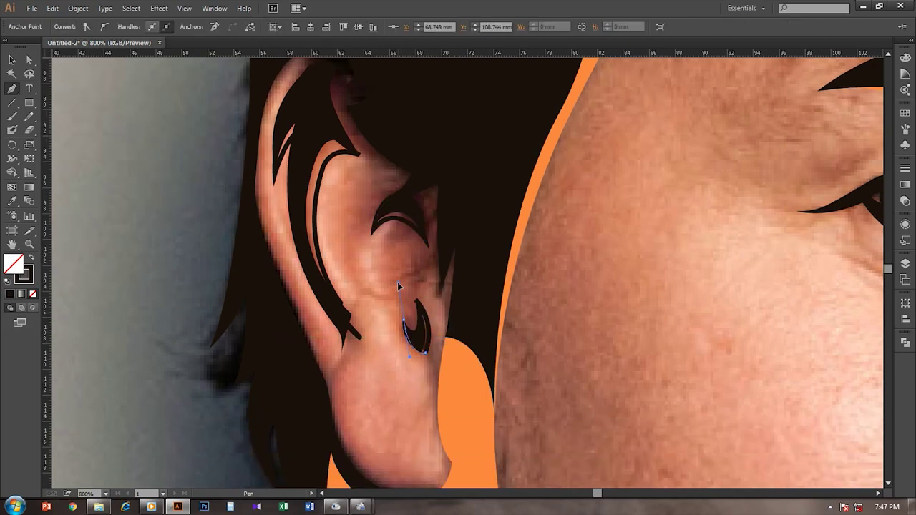
- Zoom out and recolour the orange shadow shapes a darker orange
{"action": "key", "text": "ctrl+minus"}
{"action": "key", "text": "ctrl+minus"}
{"action": "key", "text": "ctrl+minus"}
{"action": "key", "text": "ctrl+minus"}
{"action": "key", "text": "v"}
{"action": "left_click", "coordinate": [90, 143]}
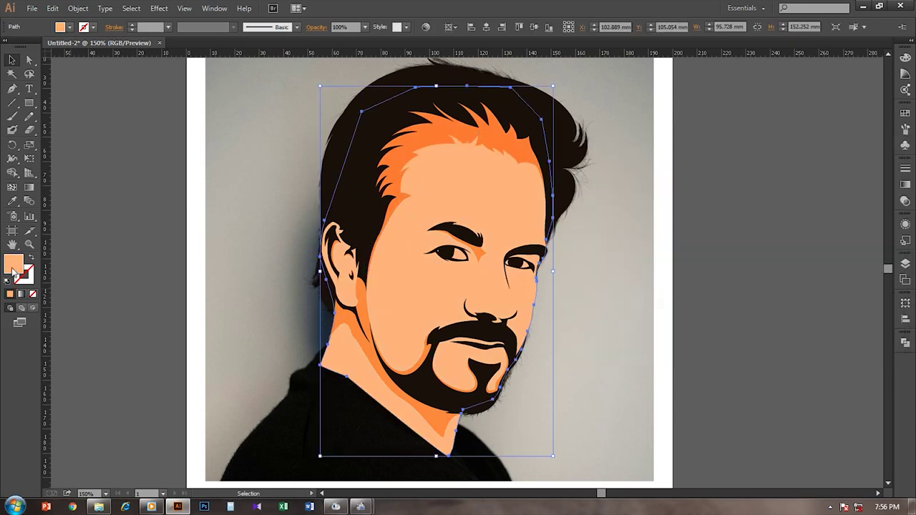
{"action": "left_click", "coordinate": [784, 206]}
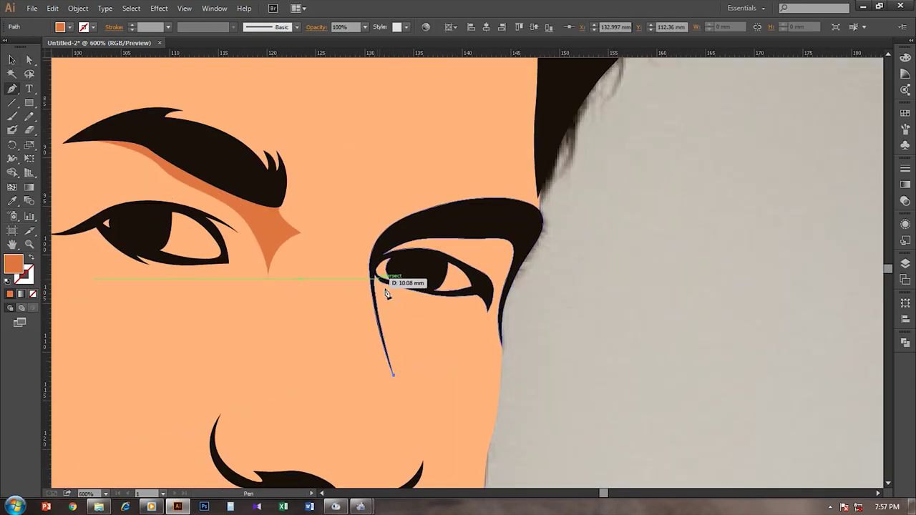
- Draw a dark orange shadow shape in the right eye under the upper eyelid
{"action": "left_click", "coordinate": [378, 280]}
{"action": "left_click_drag", "start_coordinate": [470, 307], "coordinate": [486, 328]}
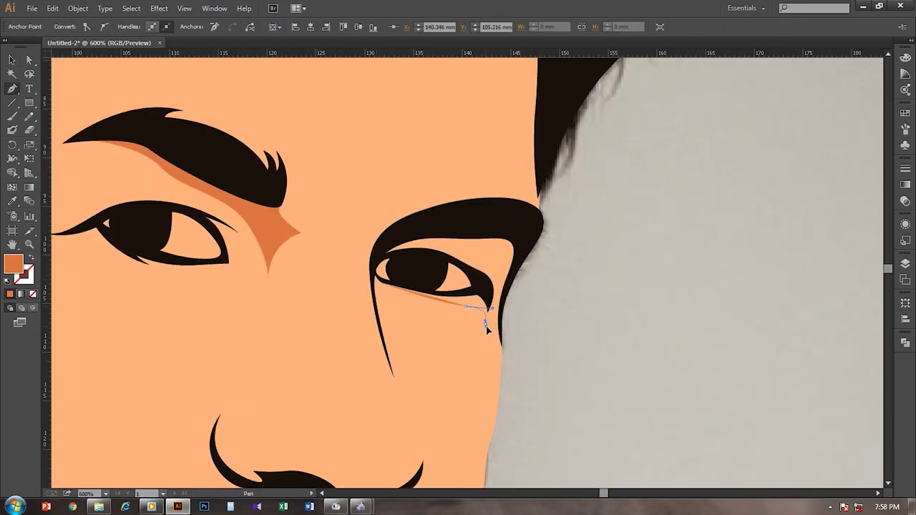
{"action": "left_click", "coordinate": [460, 267]}
{"action": "left_click", "coordinate": [436, 254]}
{"action": "left_click_drag", "start_coordinate": [381, 258], "coordinate": [393, 244]}
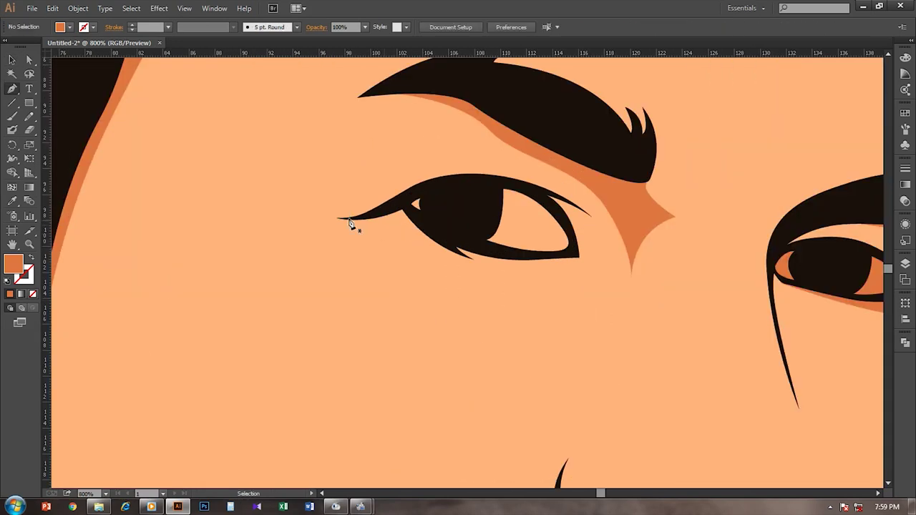
{"action": "key", "text": "shift+c"}
{"action": "left_click", "coordinate": [425, 223]}
{"action": "key", "text": "Return"}
{"action": "key", "text": "p"}
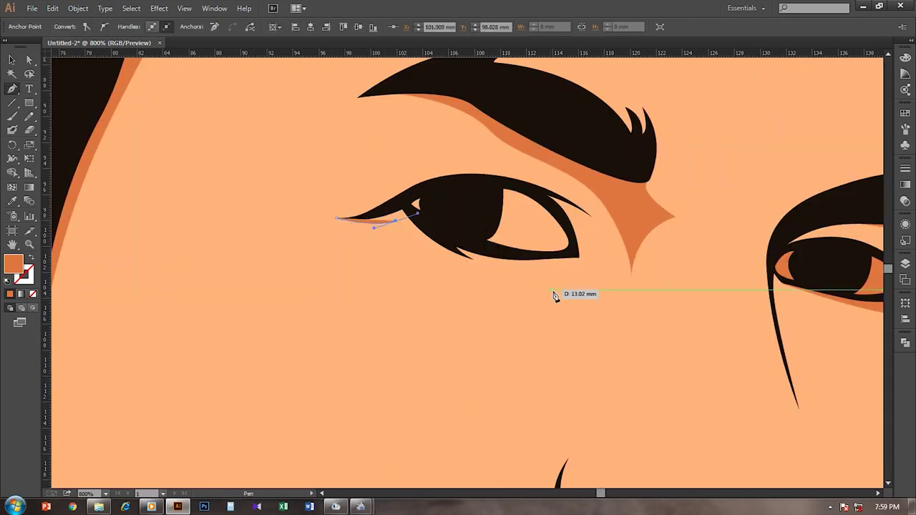
- Draw a matching shadow shape under the left eyelid and view the whole portrait
{"action": "left_click", "coordinate": [558, 287]}
{"action": "mouse_move", "coordinate": [587, 292]}
{"action": "left_mouse_down"}
{"action": "mouse_move", "coordinate": [612, 226]}
{"action": "mouse_move", "coordinate": [593, 235]}
{"action": "mouse_move", "coordinate": [579, 228]}
{"action": "left_mouse_up"}
{"action": "scroll", "coordinate": [582, 239], "scroll_direction": "up", "scroll_amount": 2}
{"action": "key", "text": "v"}
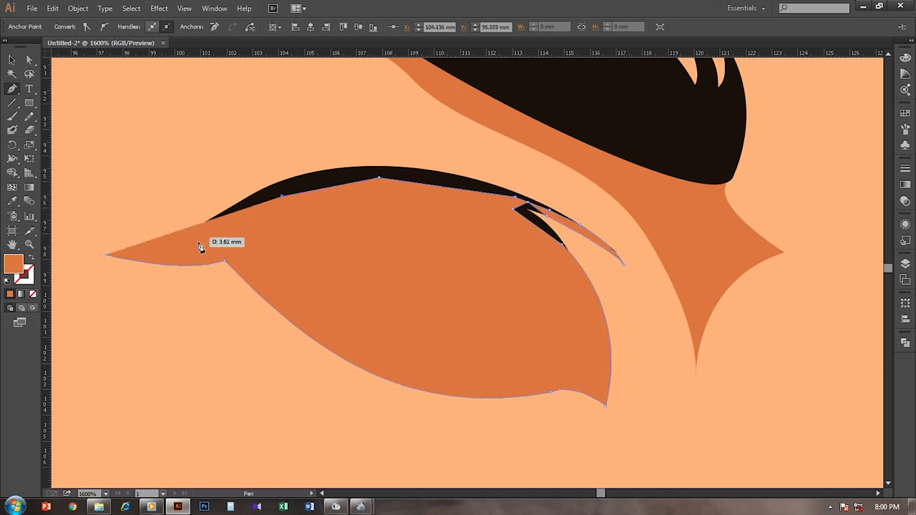
{"action": "scroll", "coordinate": [204, 241], "scroll_direction": "down", "scroll_amount": 6}
{"action": "scroll", "coordinate": [503, 351], "scroll_direction": "up", "scroll_amount": 3}
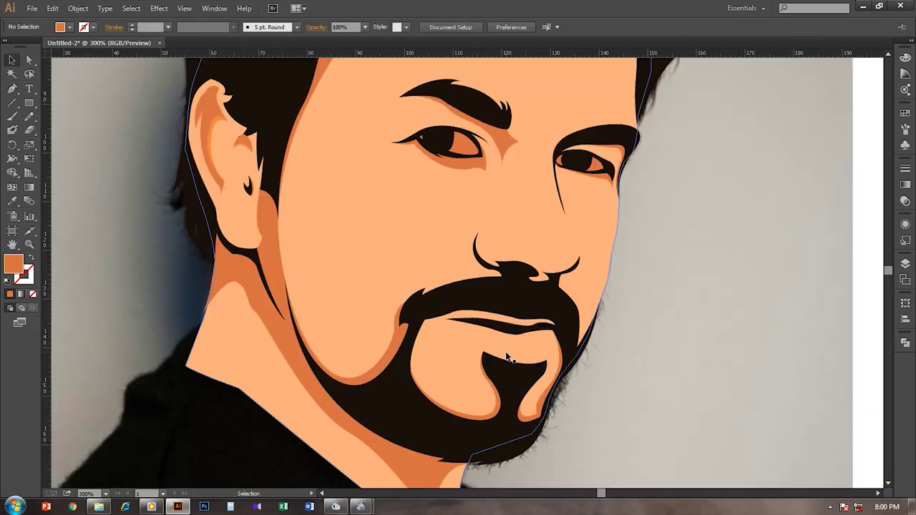
{"action": "scroll", "coordinate": [544, 329], "scroll_direction": "up", "scroll_amount": 2}
{"action": "scroll", "coordinate": [582, 312], "scroll_direction": "up", "scroll_amount": 2}
- Start a lower-lip shape curving from the lip line's right end to the left
{"action": "key", "text": "p"}
{"action": "left_click", "coordinate": [596, 312]}
{"action": "left_click_drag", "start_coordinate": [549, 315], "coordinate": [528, 322]}
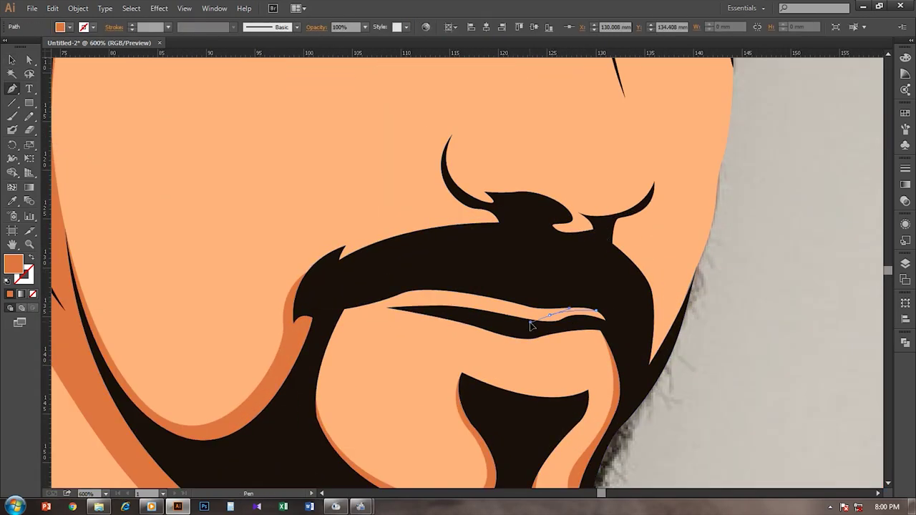
{"action": "left_click_drag", "start_coordinate": [387, 308], "coordinate": [330, 338]}
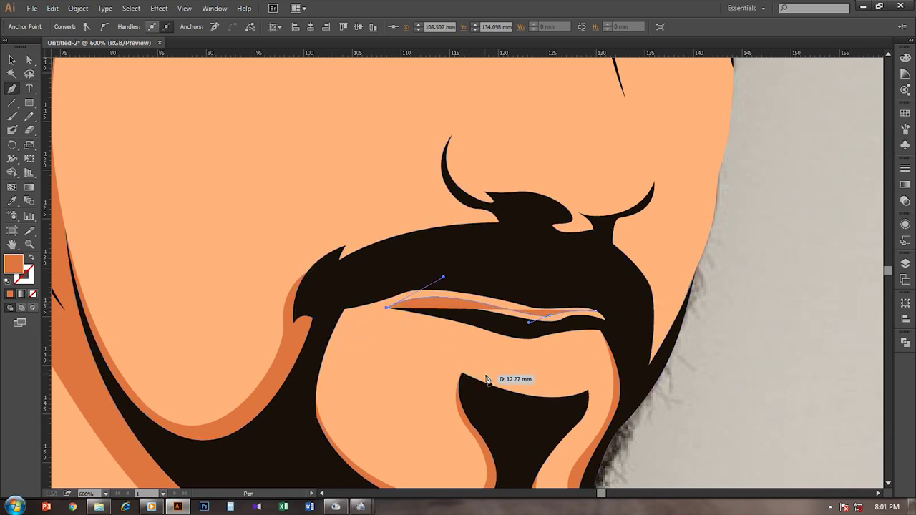
{"action": "scroll", "coordinate": [486, 380], "scroll_direction": "down", "scroll_amount": 4}
{"action": "scroll", "coordinate": [522, 351], "scroll_direction": "up", "scroll_amount": 2}
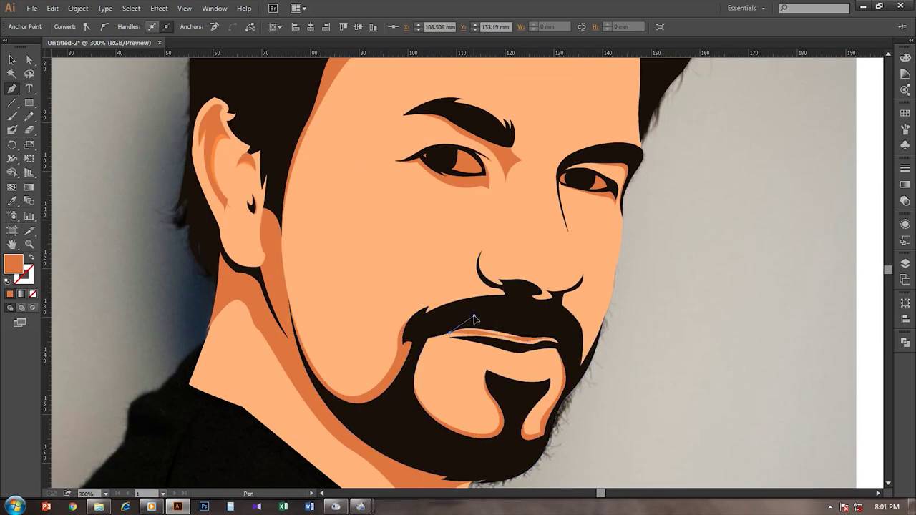
{"action": "key", "text": "ctrl+shift+a"}
{"action": "scroll", "coordinate": [595, 243], "scroll_direction": "down", "scroll_amount": 3}
{"action": "scroll", "coordinate": [572, 323], "scroll_direction": "up", "scroll_amount": 2}
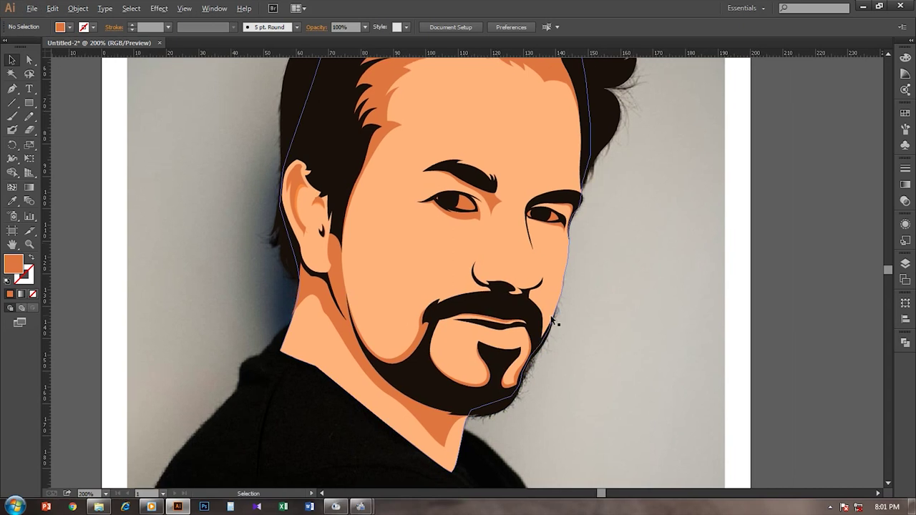
{"action": "scroll", "coordinate": [556, 323], "scroll_direction": "up", "scroll_amount": 2}
- Redraw the lip shape from its left tip below the lip and close it at the right end
{"action": "key", "text": "p"}
{"action": "left_click_drag", "start_coordinate": [364, 277], "coordinate": [391, 289]}
{"action": "scroll", "coordinate": [401, 301], "scroll_direction": "up", "scroll_amount": 2}
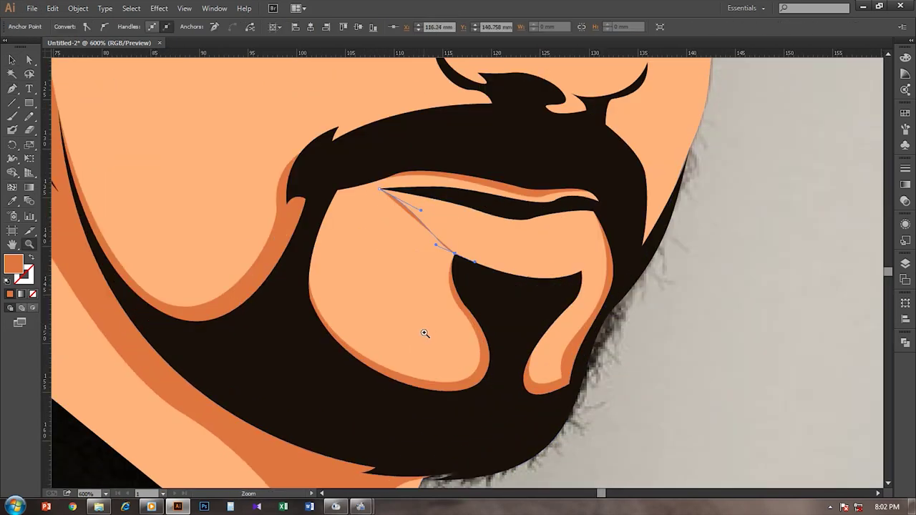
{"action": "scroll", "coordinate": [392, 199], "scroll_direction": "down", "scroll_amount": 4}
{"action": "scroll", "coordinate": [401, 286], "scroll_direction": "up", "scroll_amount": 1}
{"action": "left_click_drag", "start_coordinate": [428, 318], "coordinate": [451, 327]}
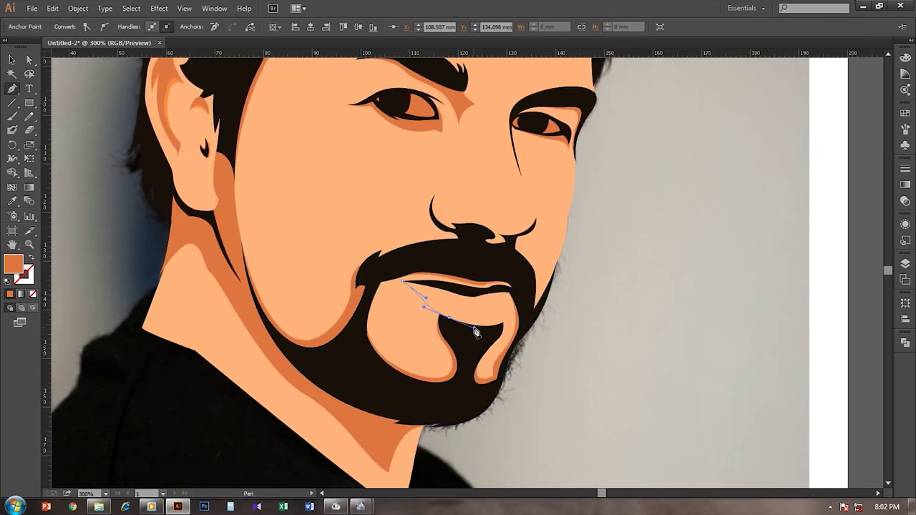
{"action": "scroll", "coordinate": [474, 327], "scroll_direction": "up", "scroll_amount": 3}
{"action": "left_click_drag", "start_coordinate": [558, 289], "coordinate": [482, 327]}
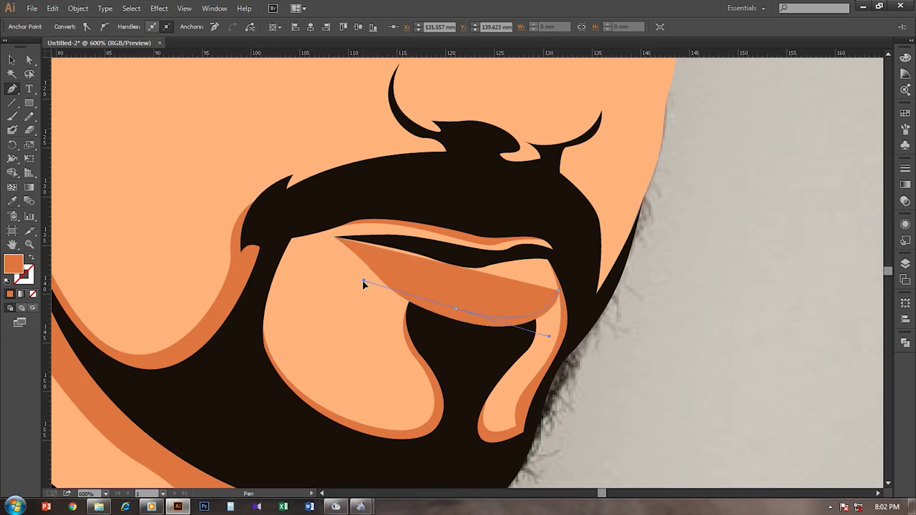
{"action": "key", "text": "ctrl+z"}
{"action": "key", "text": "ctrl+shift+z"}
- Reshape the lip curve toward the mouth corner and close the lip path with solid fill
{"action": "left_click_drag", "start_coordinate": [336, 241], "coordinate": [272, 208]}
{"action": "left_click_drag", "start_coordinate": [370, 266], "coordinate": [474, 322]}
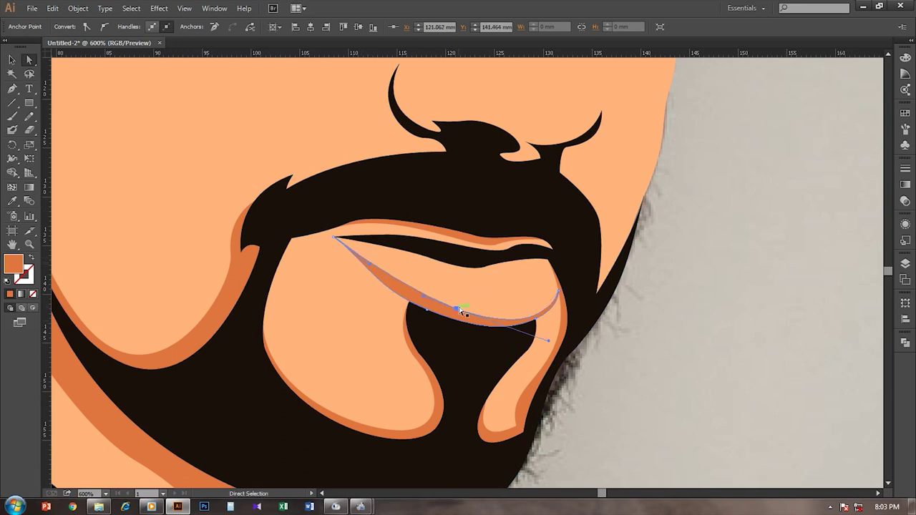
{"action": "scroll", "coordinate": [392, 294], "scroll_direction": "down", "scroll_amount": 3}
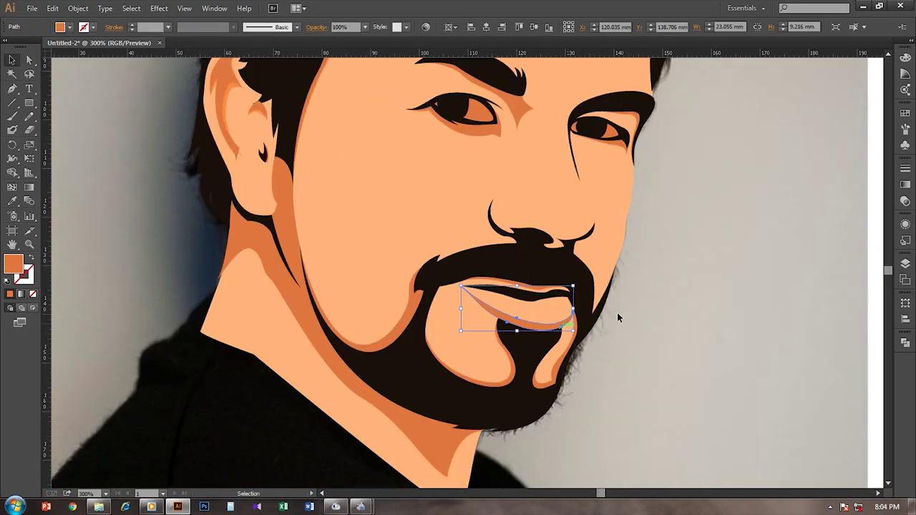
{"action": "scroll", "coordinate": [393, 293], "scroll_direction": "down", "scroll_amount": 3}
{"action": "scroll", "coordinate": [458, 329], "scroll_direction": "up", "scroll_amount": 5}
{"action": "key", "text": "shift+x"}
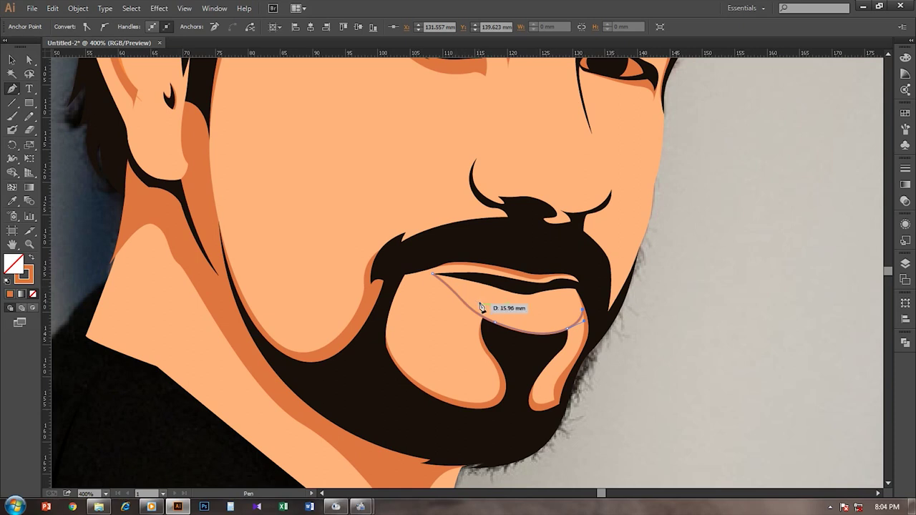
{"action": "left_click_drag", "start_coordinate": [454, 286], "coordinate": [484, 292]}
{"action": "left_click", "coordinate": [432, 274]}
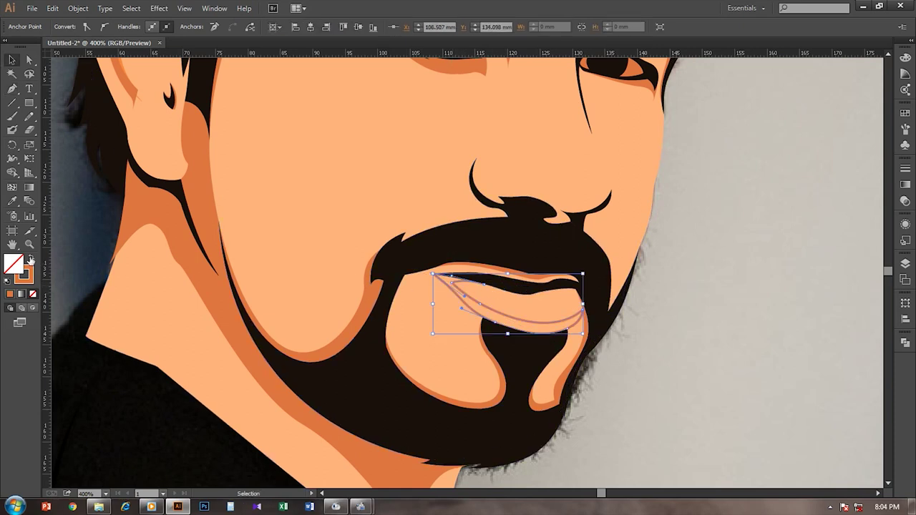
{"action": "key", "text": "shift+x"}
{"action": "scroll", "coordinate": [659, 334], "scroll_direction": "down", "scroll_amount": 3}
{"action": "scroll", "coordinate": [658, 333], "scroll_direction": "up", "scroll_amount": 4}
- Adjust the beard outline's anchor where it meets the lip corner
{"action": "key", "text": "a"}
{"action": "left_click", "coordinate": [593, 296]}
{"action": "scroll", "coordinate": [544, 305], "scroll_direction": "up", "scroll_amount": 2}
{"action": "mouse_move", "coordinate": [544, 305]}
{"action": "left_mouse_down"}
{"action": "mouse_move", "coordinate": [556, 270]}
{"action": "mouse_move", "coordinate": [582, 257]}
{"action": "left_mouse_up"}
{"action": "key", "text": "ctrl+shift+a"}
{"action": "scroll", "coordinate": [758, 302], "scroll_direction": "down", "scroll_amount": 3}
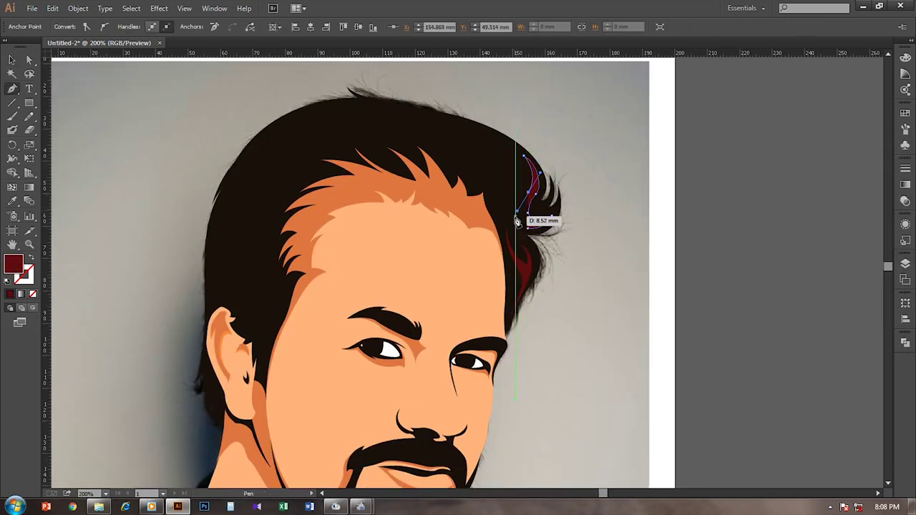
- Refine the new hair strand's anchors and reshape the orange hairline shape
{"action": "left_click", "coordinate": [522, 201]}
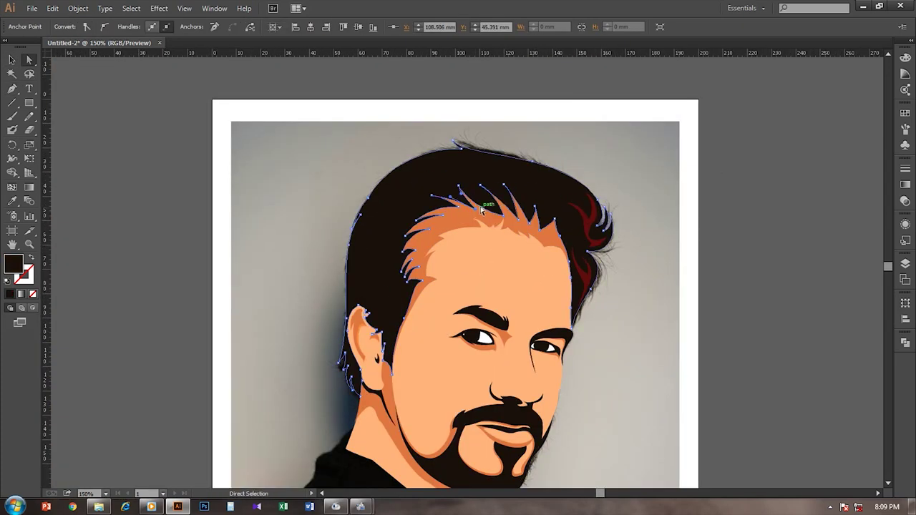
{"action": "left_click_drag", "start_coordinate": [481, 207], "coordinate": [430, 235]}
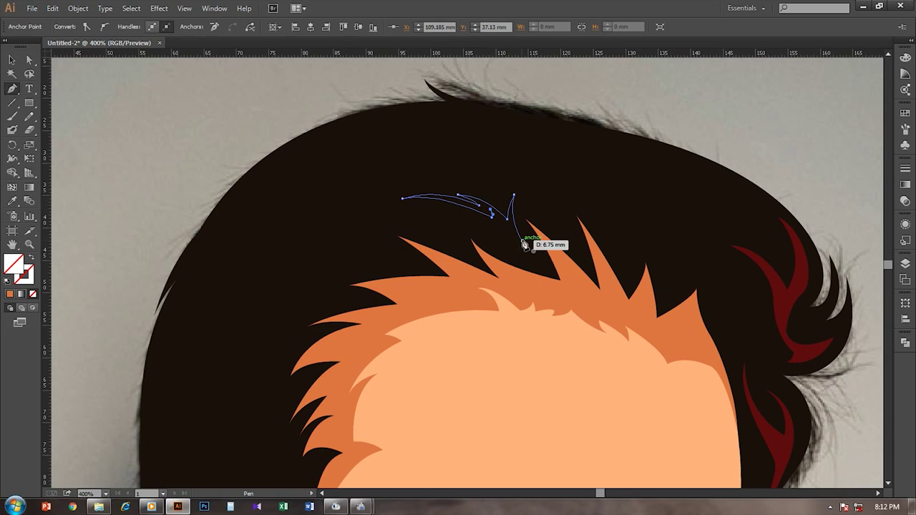
{"action": "left_click_drag", "start_coordinate": [521, 239], "coordinate": [514, 244]}
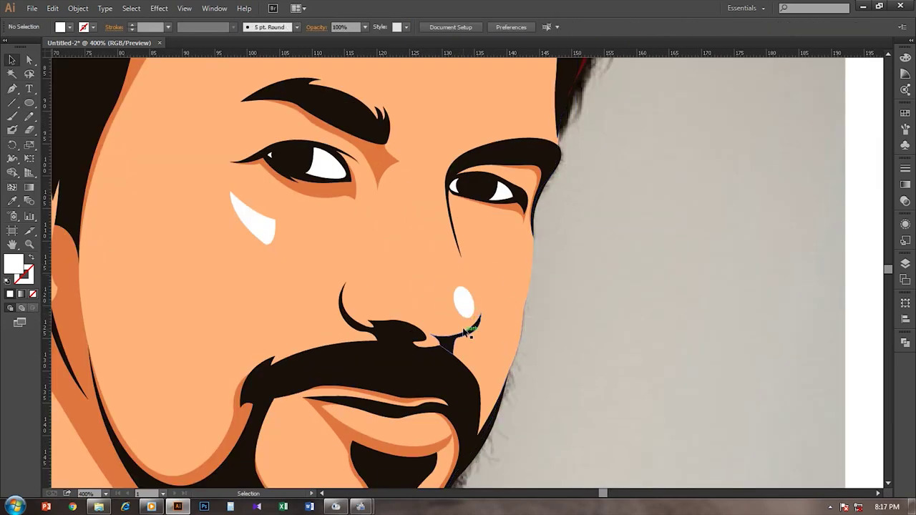
- Reshape the nose highlight and trace a path along the mustache top around the nostril
{"action": "mouse_move", "coordinate": [470, 321]}
{"action": "left_mouse_down"}
{"action": "mouse_move", "coordinate": [458, 306]}
{"action": "mouse_move", "coordinate": [370, 271]}
{"action": "mouse_move", "coordinate": [442, 259]}
{"action": "left_mouse_up"}
{"action": "left_click", "coordinate": [390, 300]}
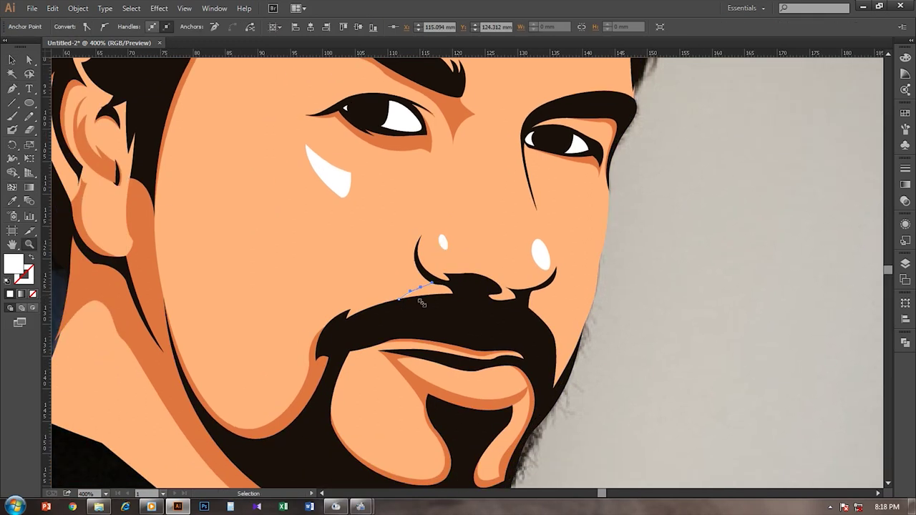
{"action": "left_click_drag", "start_coordinate": [428, 288], "coordinate": [433, 294]}
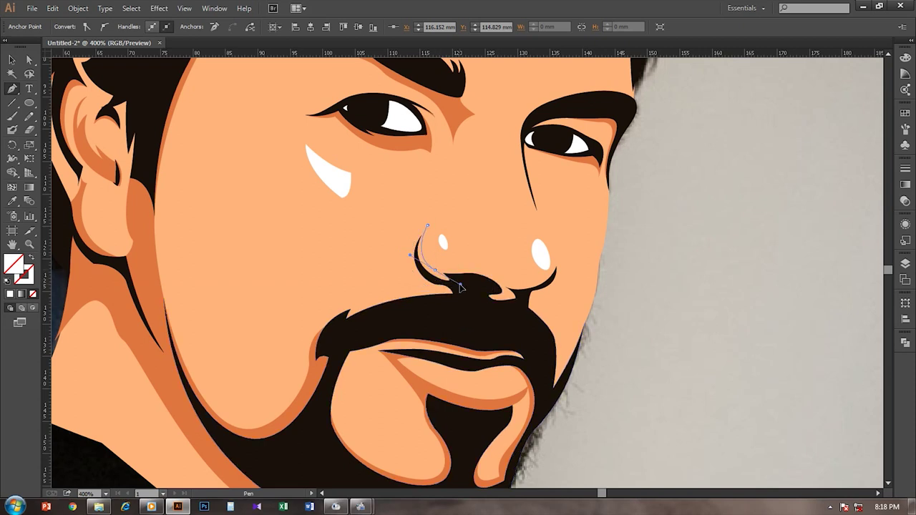
{"action": "left_click_drag", "start_coordinate": [506, 288], "coordinate": [537, 311]}
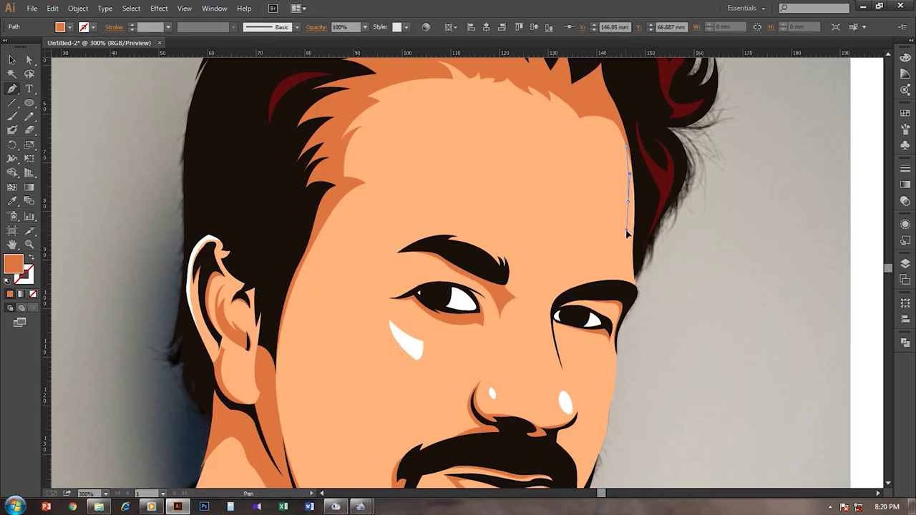
- Raise an anchor on the white hair-edge sliver beside the temple
{"action": "scroll", "coordinate": [630, 204], "scroll_direction": "up", "scroll_amount": 1, "text": "alt"}
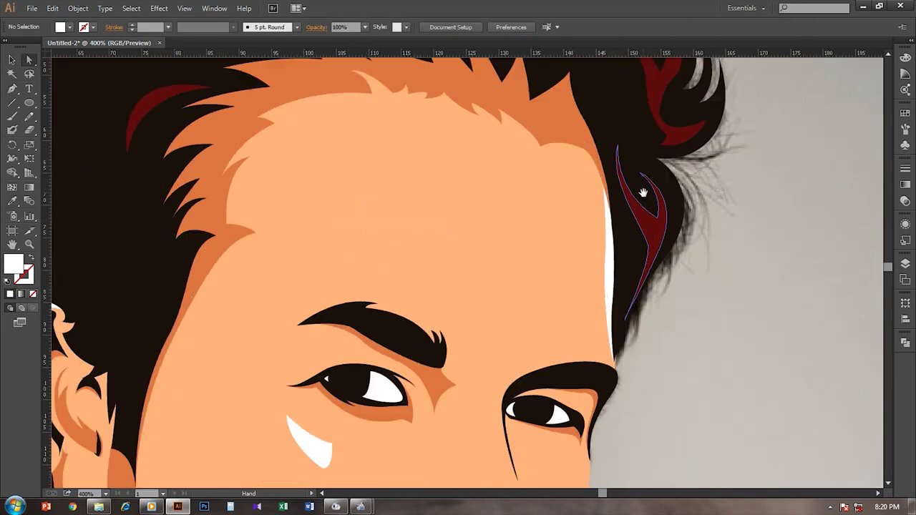
{"action": "left_click_drag", "start_coordinate": [603, 195], "coordinate": [604, 161]}
{"action": "left_click_drag", "start_coordinate": [612, 205], "coordinate": [609, 209]}
{"action": "scroll", "coordinate": [609, 209], "scroll_direction": "up", "scroll_amount": 2, "text": "alt"}
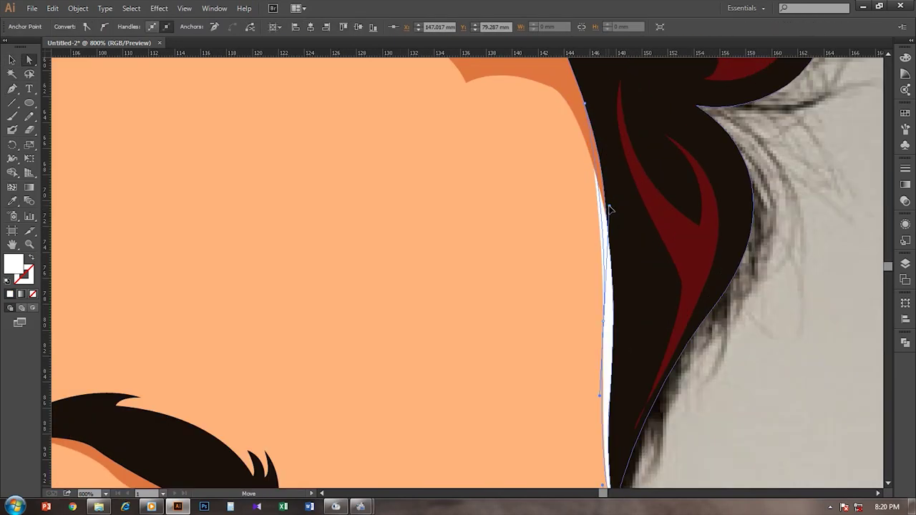
{"action": "scroll", "coordinate": [593, 272], "scroll_direction": "down", "scroll_amount": 3, "text": "alt"}
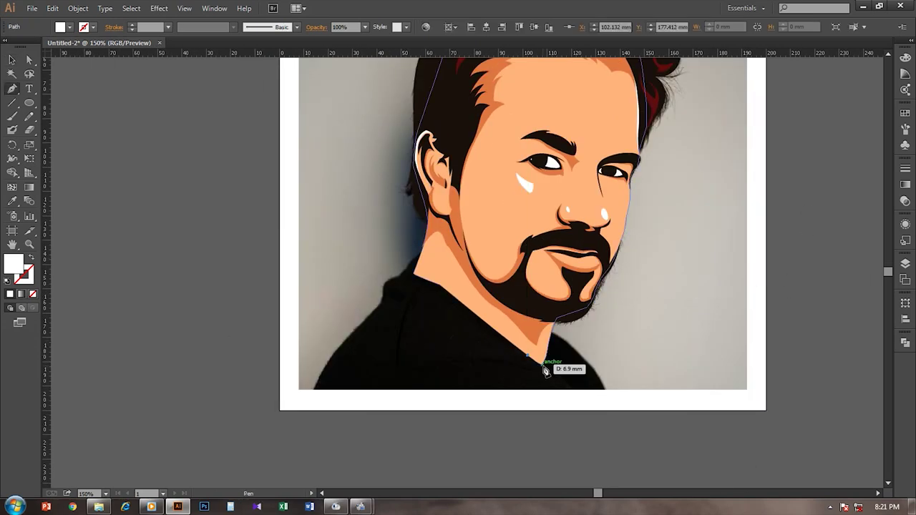
- Trace the neck and shirt outline from the chin across the shoulder
{"action": "scroll", "coordinate": [546, 370], "scroll_direction": "down", "scroll_amount": 2}
{"action": "left_click", "coordinate": [556, 281]}
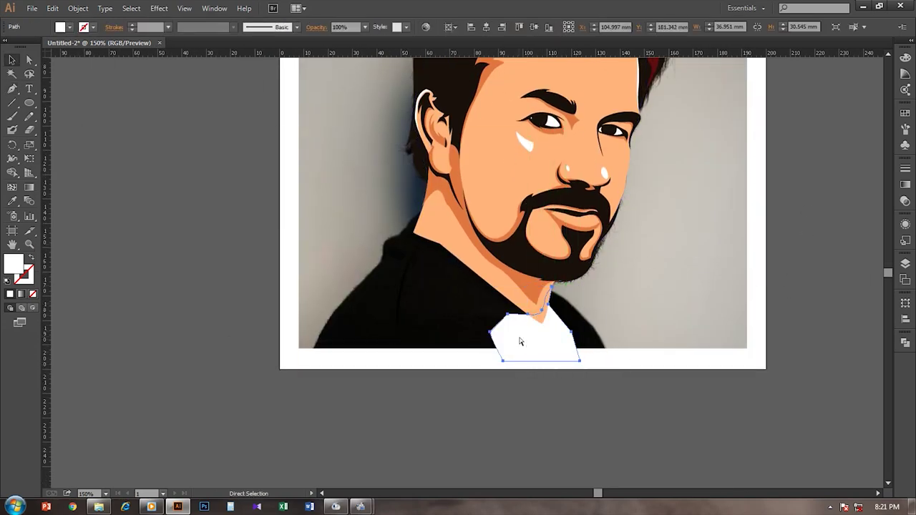
{"action": "scroll", "coordinate": [493, 372], "scroll_direction": "up", "scroll_amount": 3}
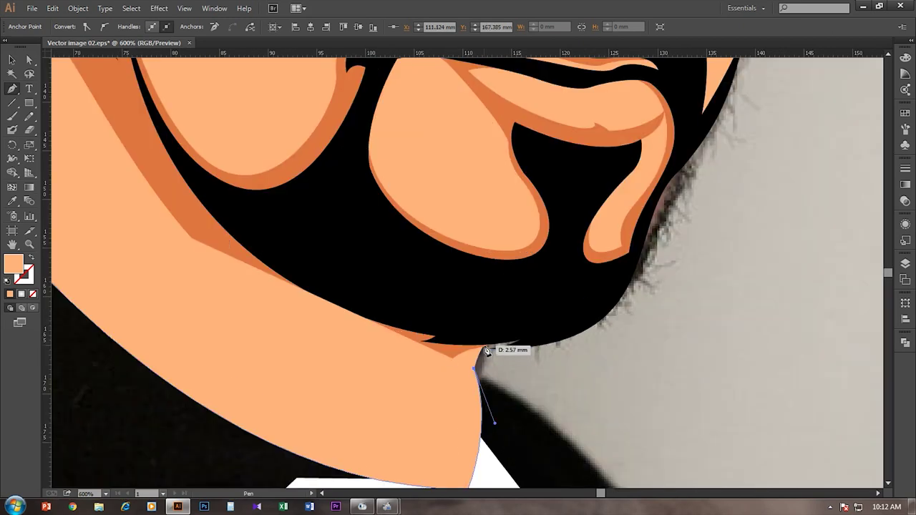
{"action": "scroll", "coordinate": [485, 351], "scroll_direction": "up", "scroll_amount": 5}
{"action": "left_click_drag", "start_coordinate": [450, 367], "coordinate": [544, 431]}
{"action": "scroll", "coordinate": [463, 379], "scroll_direction": "down", "scroll_amount": 5}
{"action": "scroll", "coordinate": [466, 374], "scroll_direction": "down", "scroll_amount": 4}
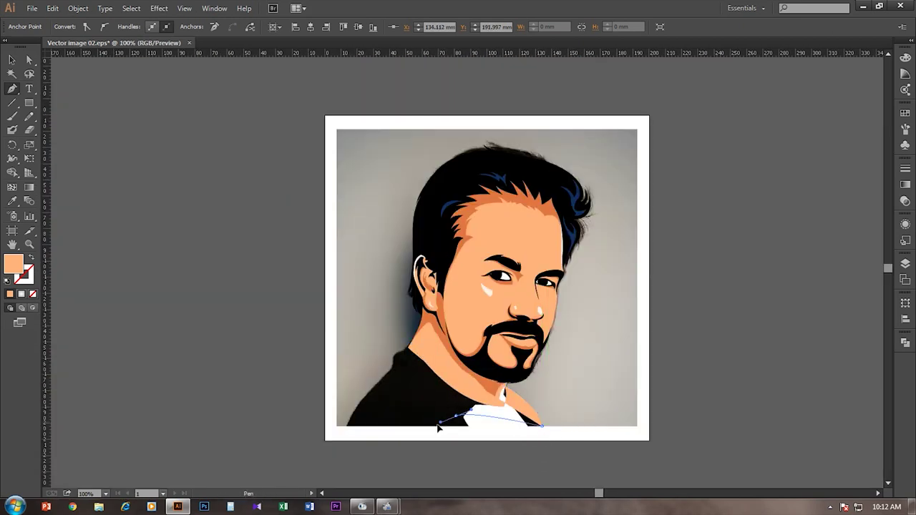
{"action": "scroll", "coordinate": [450, 318], "scroll_direction": "up", "scroll_amount": 1}
{"action": "left_click_drag", "start_coordinate": [276, 326], "coordinate": [364, 336]}
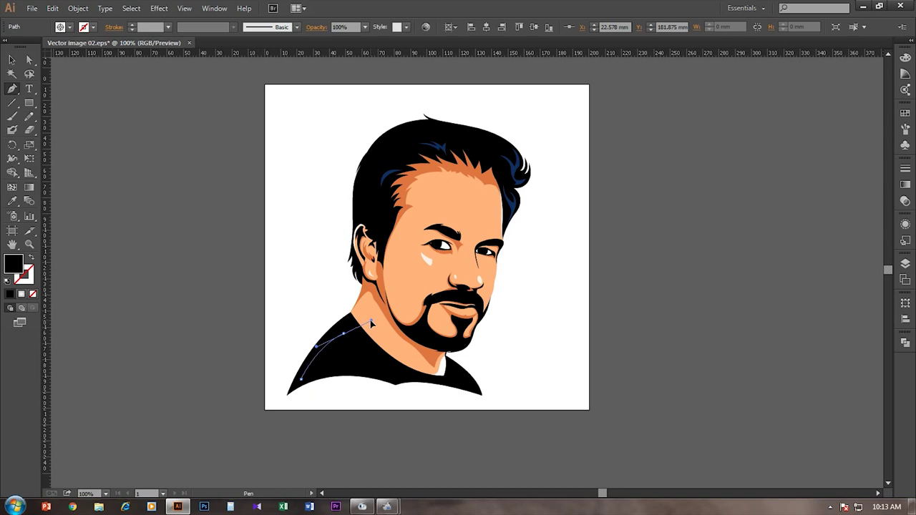
{"action": "left_click_drag", "start_coordinate": [344, 333], "coordinate": [358, 344]}
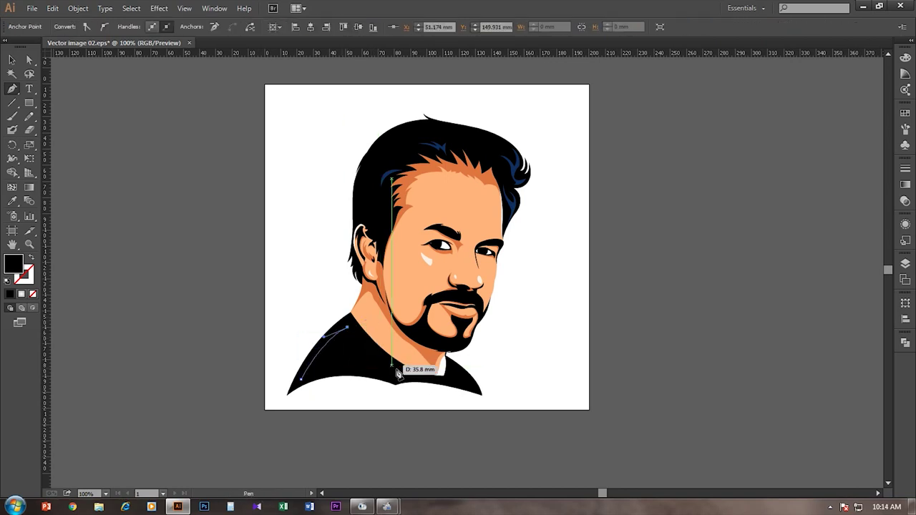
- Fill the shirt shape with a darker navy blue
{"action": "key", "text": "v"}
{"action": "double_click", "coordinate": [13, 264]}
{"action": "key", "text": "Return"}
- Draw the blue collar shape at the neck and adjust one of its anchors
{"action": "key", "text": "p"}
{"action": "key", "text": "ctrl+plus"}
{"action": "left_click", "coordinate": [397, 335]}
{"action": "left_click", "coordinate": [465, 404]}
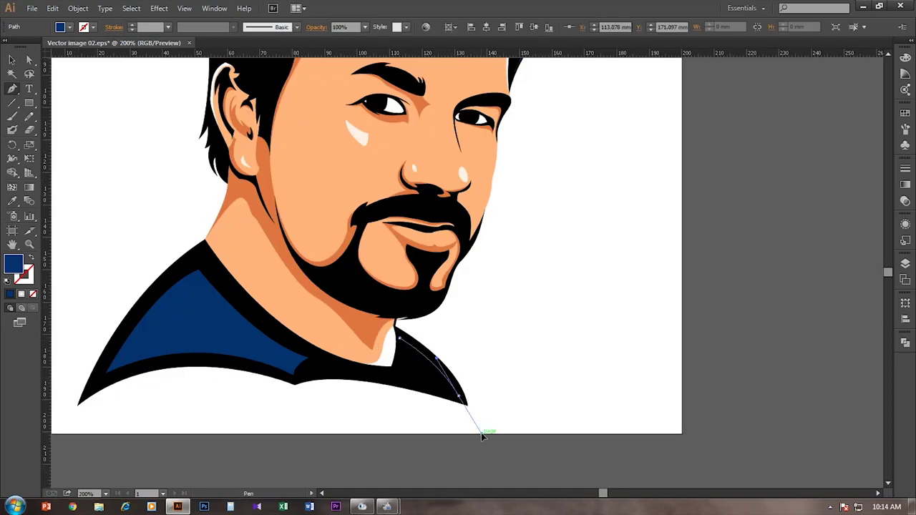
{"action": "left_click", "coordinate": [373, 381]}
{"action": "left_click", "coordinate": [28, 60]}
{"action": "left_click_drag", "start_coordinate": [344, 305], "coordinate": [480, 273]}
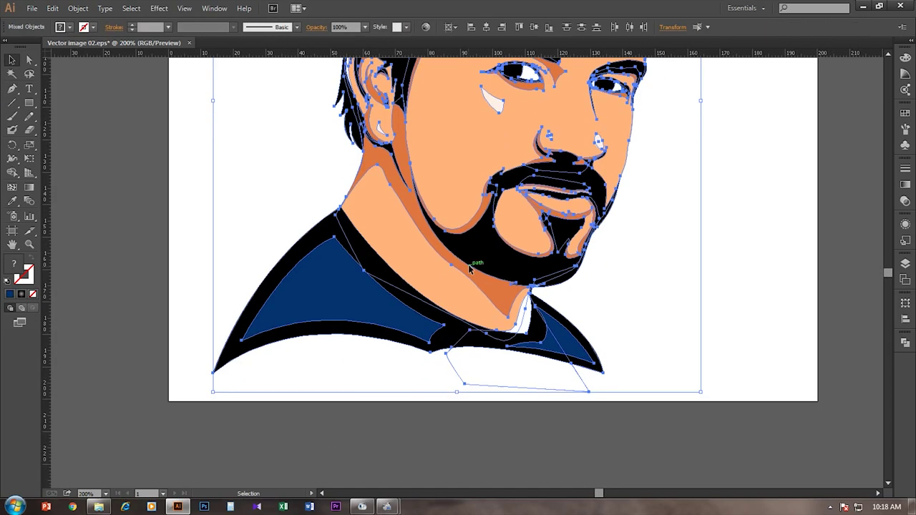
- Review the finished portrait fitted to the artboard with the Layers panel shown
{"action": "key", "text": "v"}
{"action": "key", "text": "ctrl+0"}
{"action": "key", "text": "ctrl+a"}
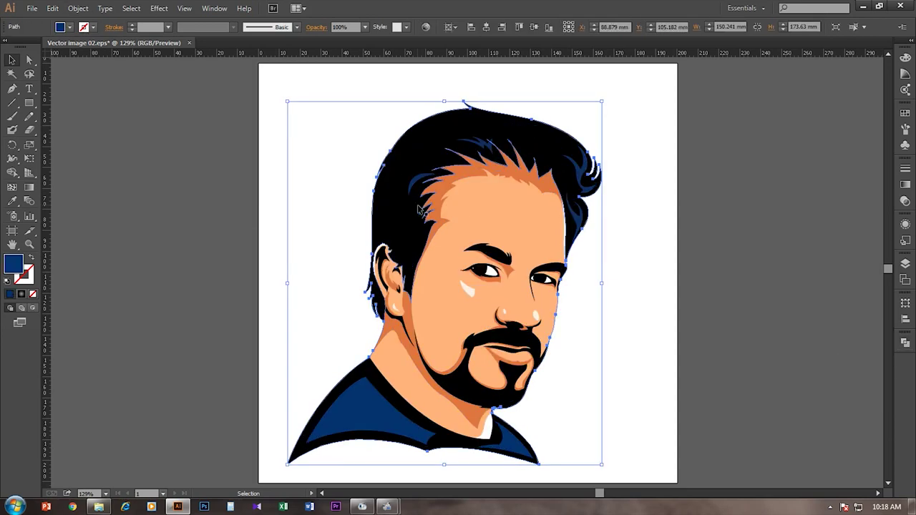
{"action": "key", "text": "ctrl+1"}
{"action": "key", "text": "ctrl+shift+a"}
{"action": "key", "text": "F7"}
{"action": "key", "text": "F7"}
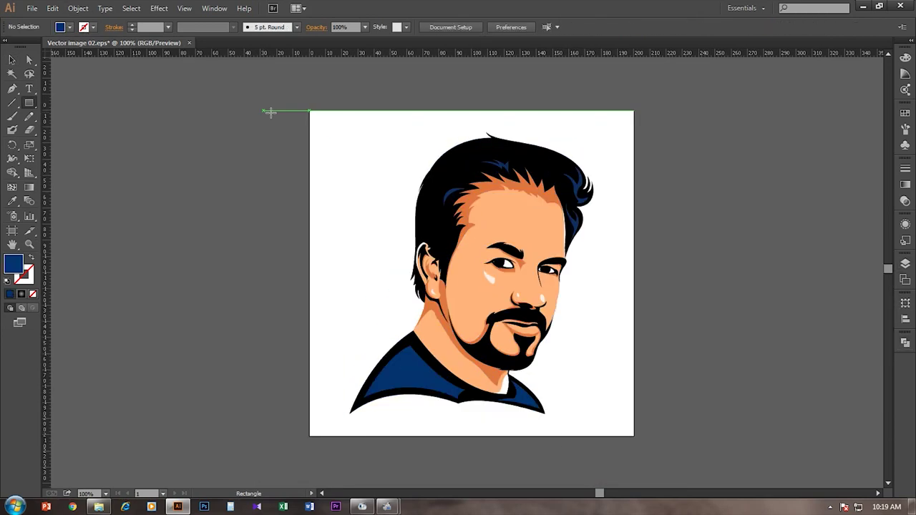
- Draw a black rectangle over the artboard and slide one corner to form a diagonal edge
{"action": "left_click_drag", "start_coordinate": [631, 433], "coordinate": [632, 435]}
{"action": "key", "text": "a"}
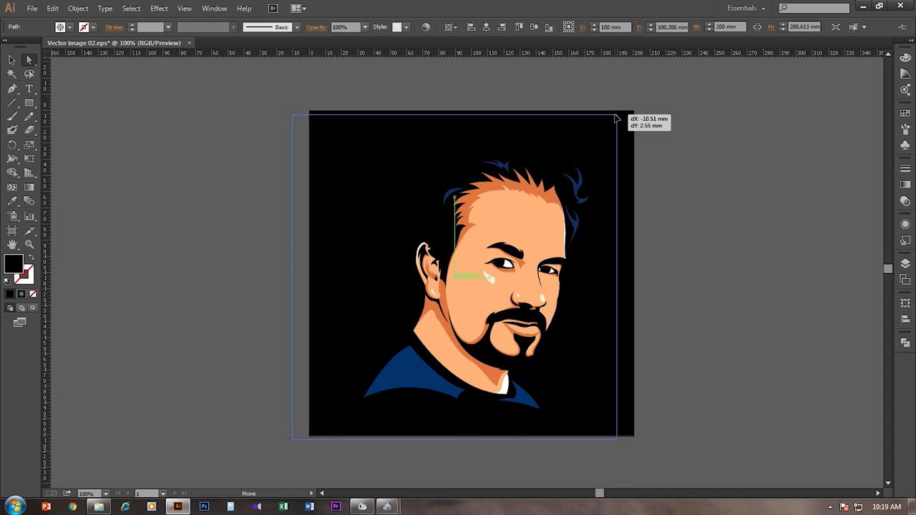
{"action": "left_click", "coordinate": [633, 110]}
{"action": "left_click_drag", "start_coordinate": [630, 178], "coordinate": [550, 177]}
- Select the whole portrait and apply Offset Path to create an outline around it
{"action": "left_click_drag", "start_coordinate": [554, 435], "coordinate": [375, 436]}
{"action": "key", "text": "v"}
{"action": "left_click", "coordinate": [564, 144]}
{"action": "left_click", "coordinate": [78, 8]}
{"action": "left_click", "coordinate": [250, 279]}
{"action": "key", "text": "Return"}
{"action": "scroll", "coordinate": [515, 272], "scroll_direction": "up", "scroll_amount": 5}
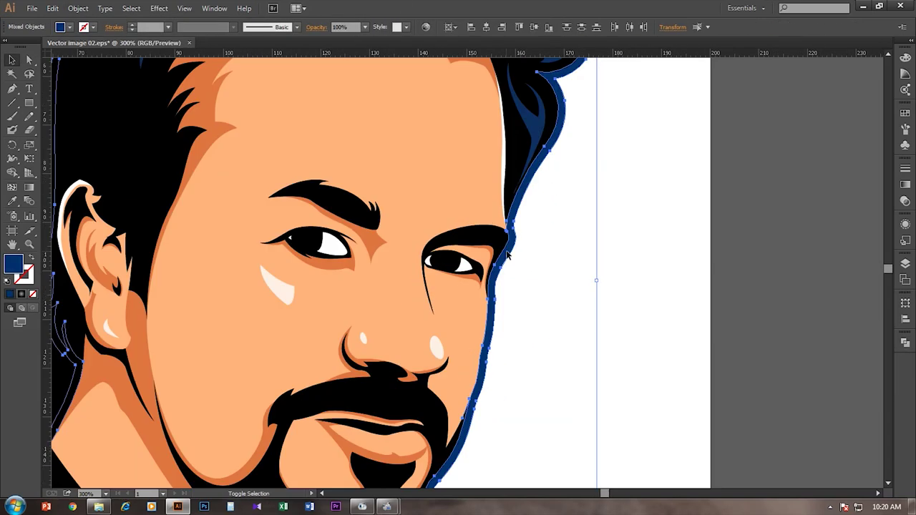
{"action": "scroll", "coordinate": [630, 180], "scroll_direction": "down", "scroll_amount": 4}
- Fill the new portrait outline with white and open the Drop Shadow effect for it
{"action": "key", "text": "ctrl+shift+a"}
{"action": "left_click", "coordinate": [630, 180]}
{"action": "key", "text": "d"}
{"action": "left_click", "coordinate": [722, 198]}
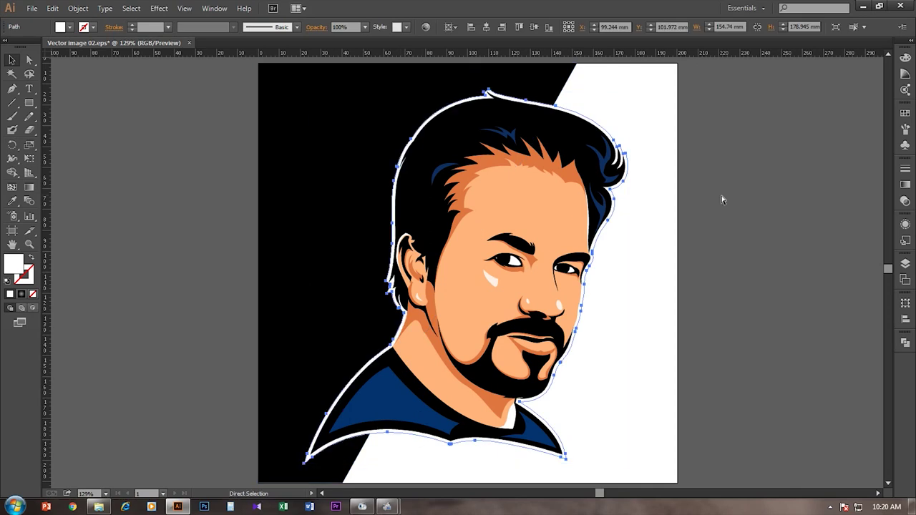
{"action": "left_click", "coordinate": [622, 165]}
{"action": "left_click", "coordinate": [159, 8]}
{"action": "left_click", "coordinate": [301, 137]}
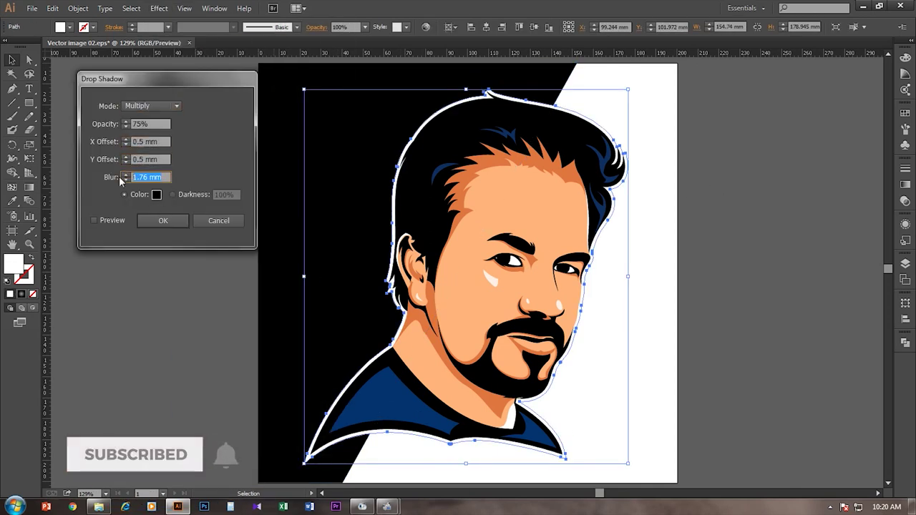
- Apply the drop shadow, then add an artboard-sized black rectangle and send it behind the portrait
{"action": "key", "text": "Return"}
{"action": "key", "text": "ctrl+1"}
{"action": "key", "text": "m"}
{"action": "left_click_drag", "start_coordinate": [333, 106], "coordinate": [657, 430]}
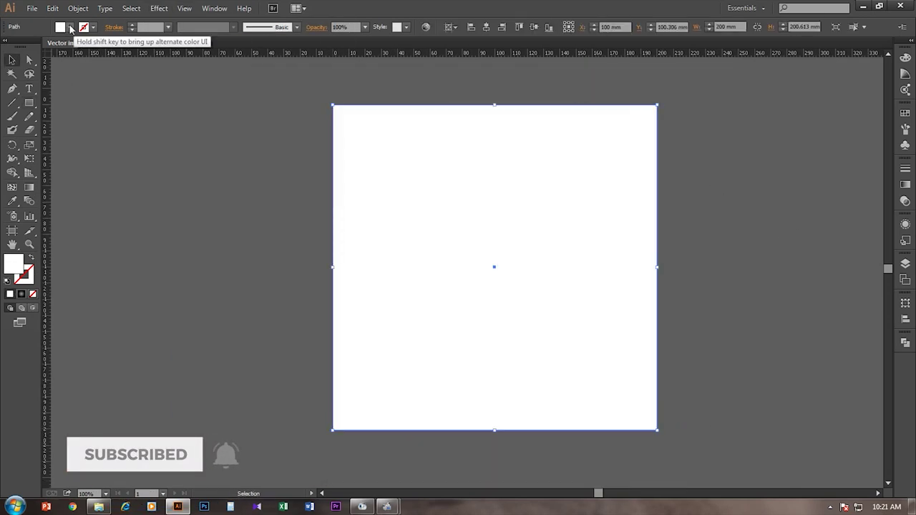
{"action": "left_click", "coordinate": [60, 26]}
{"action": "left_click", "coordinate": [30, 46]}
{"action": "key", "text": "ctrl+shift+bracketleft"}
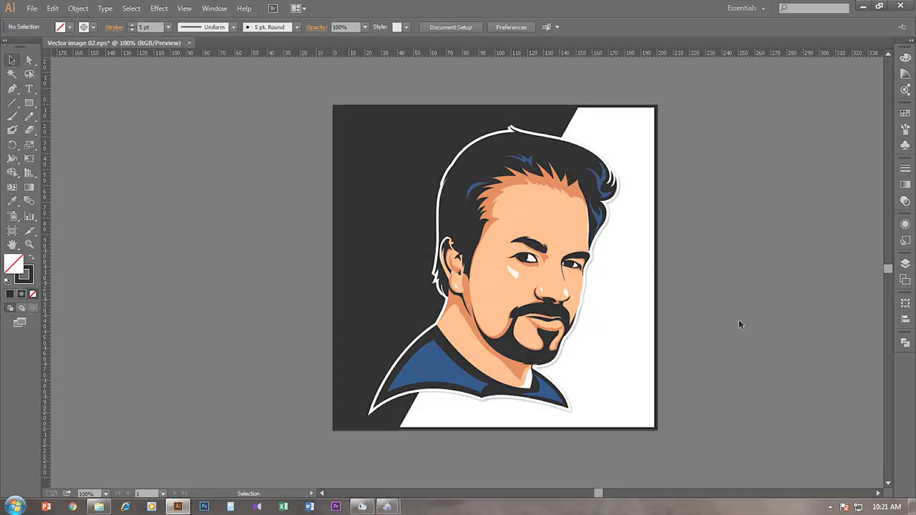